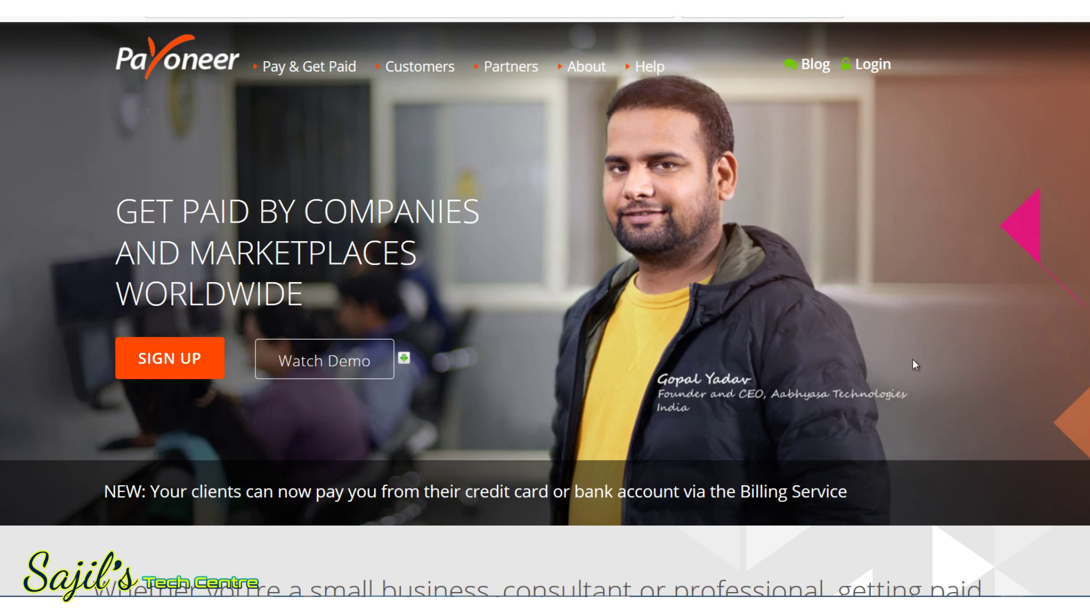
- Briefly watch the Payoneer demo video, pause it, then start the sign-up
scroll(844, 126, "down", 3)
scroll(844, 126, "up", 3)
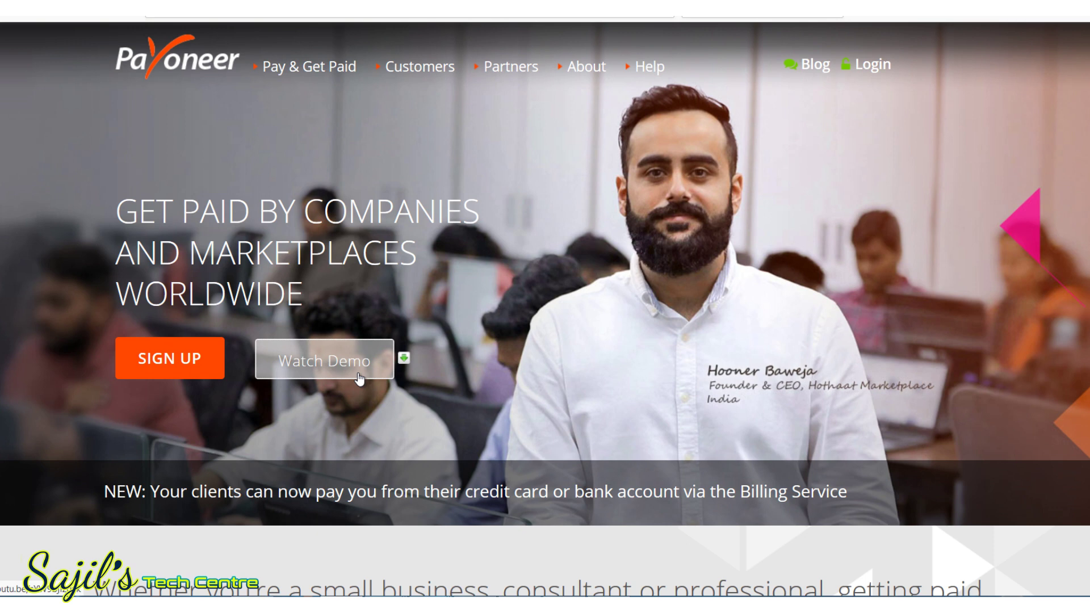
left_click(359, 378)
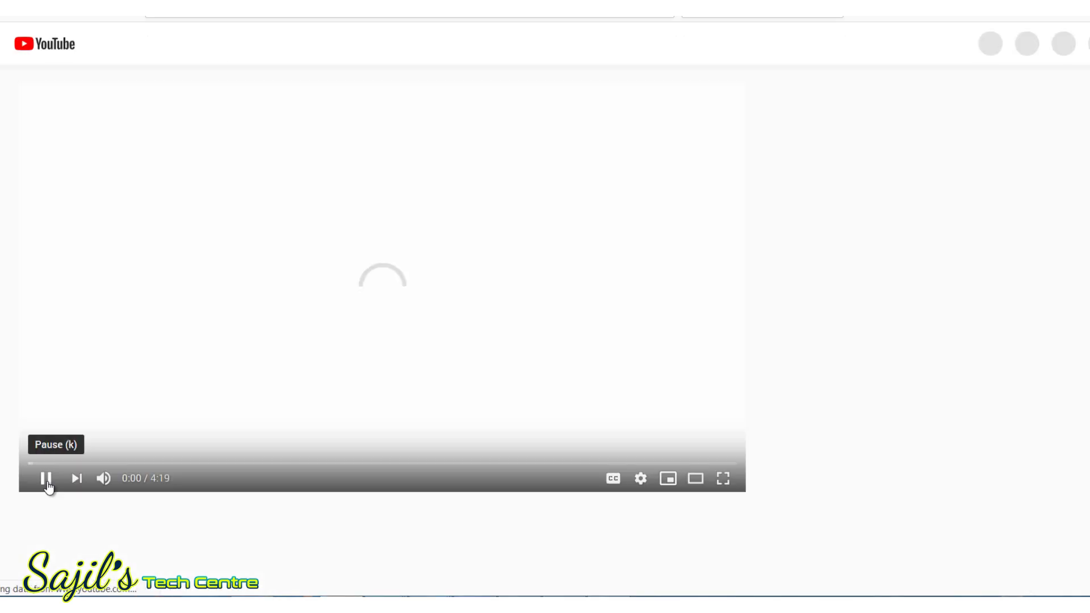
left_click(46, 479)
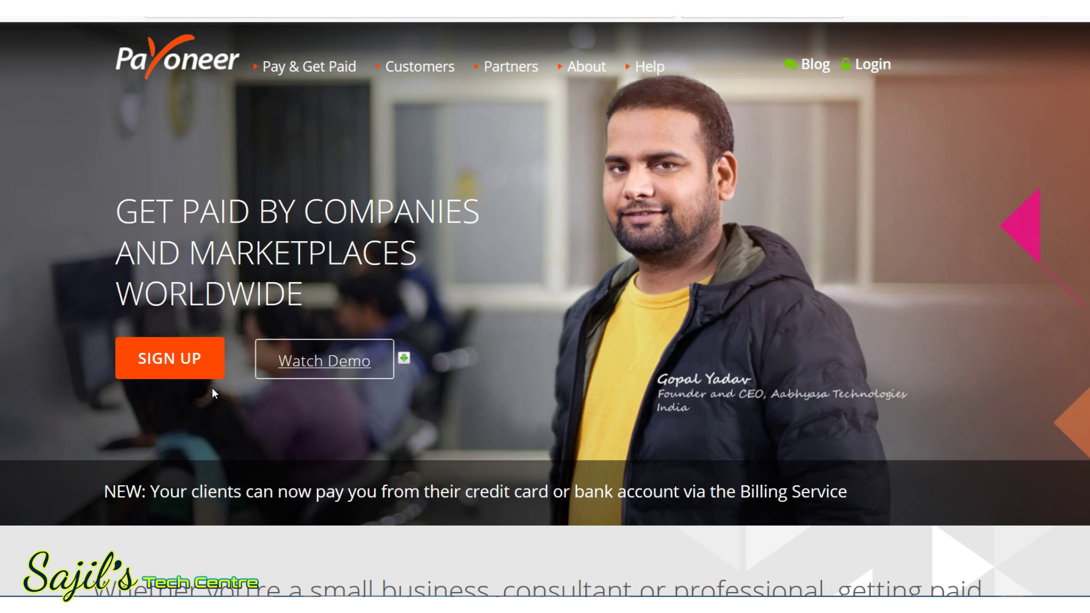
left_click(177, 368)
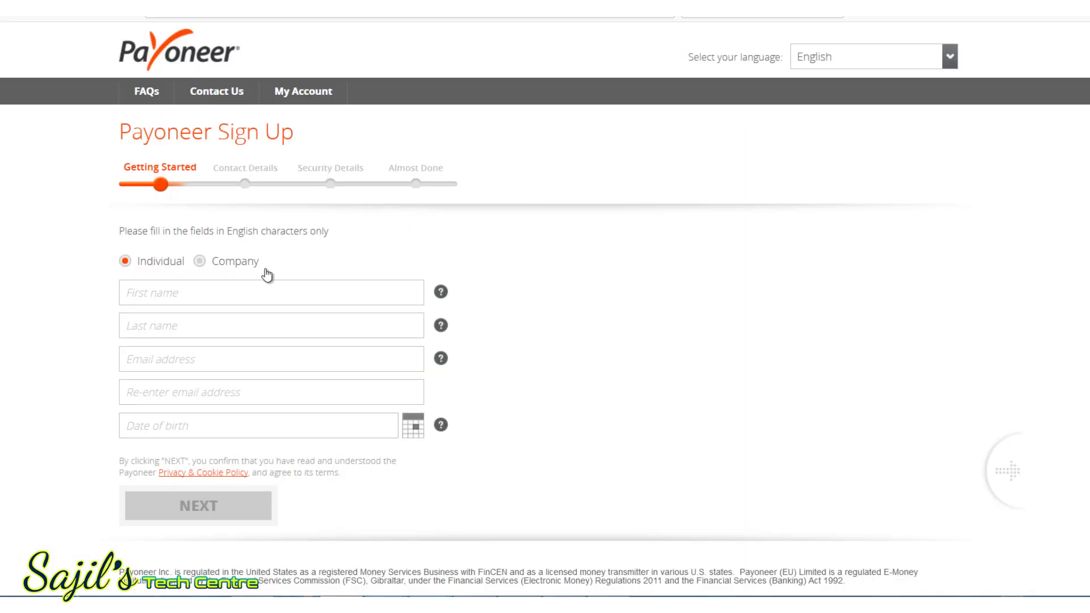
- Toggle between Company and Individual account types, ending on Individual
left_click(200, 263)
left_click(130, 266)
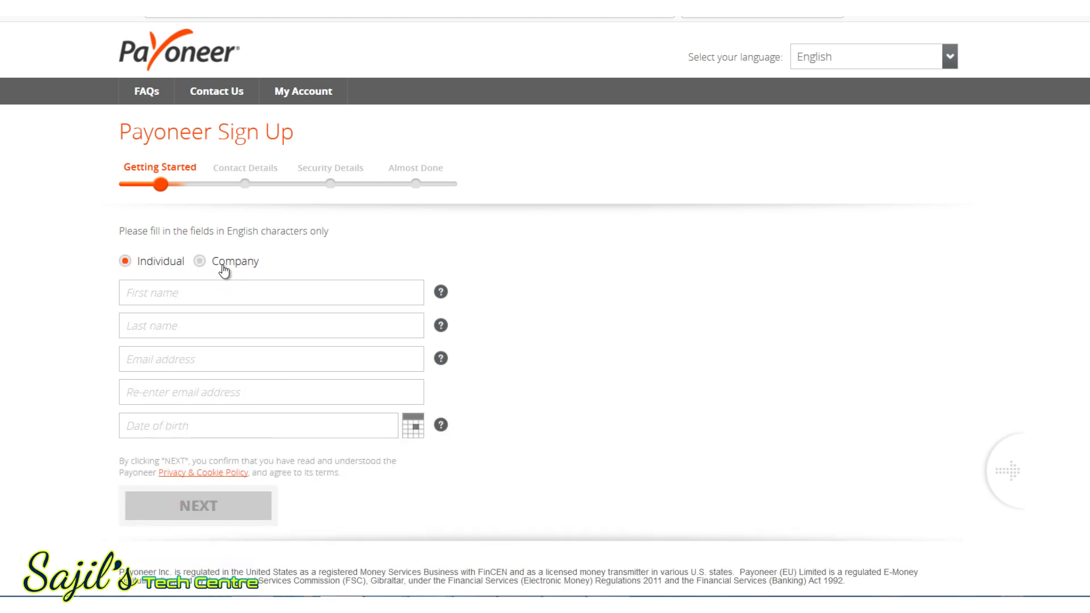
left_click(224, 268)
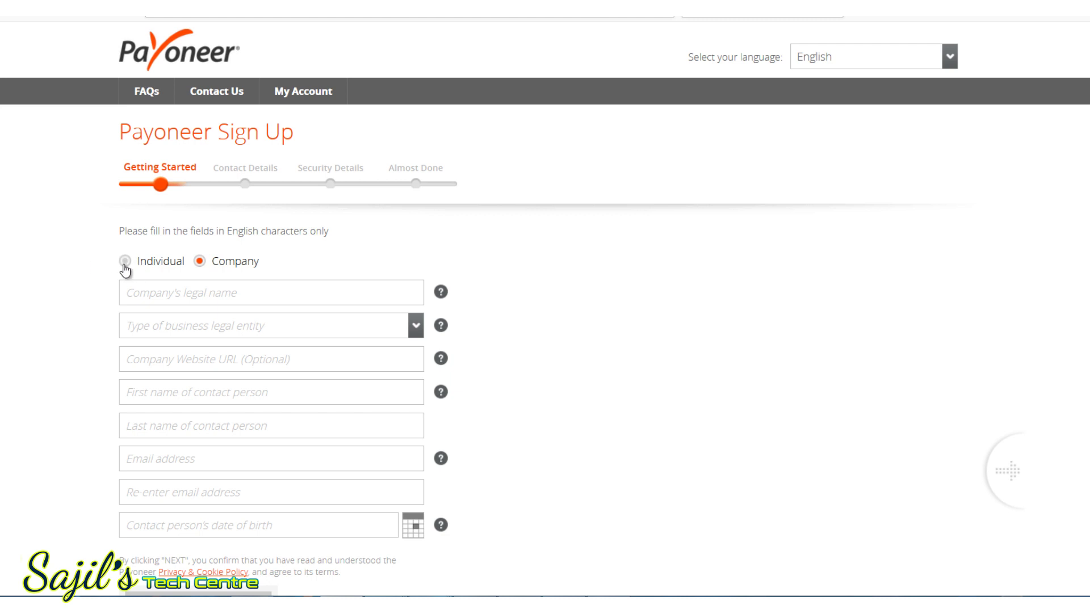
left_click(125, 261)
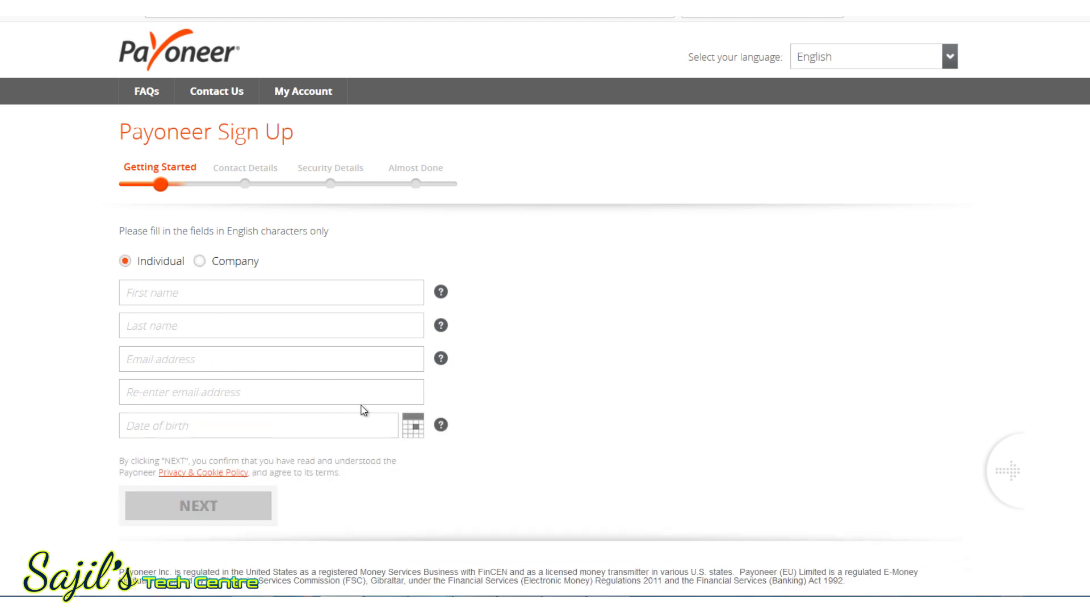
- Fill in first name, last name, email, confirm email and birth date, then submit Getting Started
left_click(161, 291)
type("s")
left_click(195, 329)
left_click(194, 377)
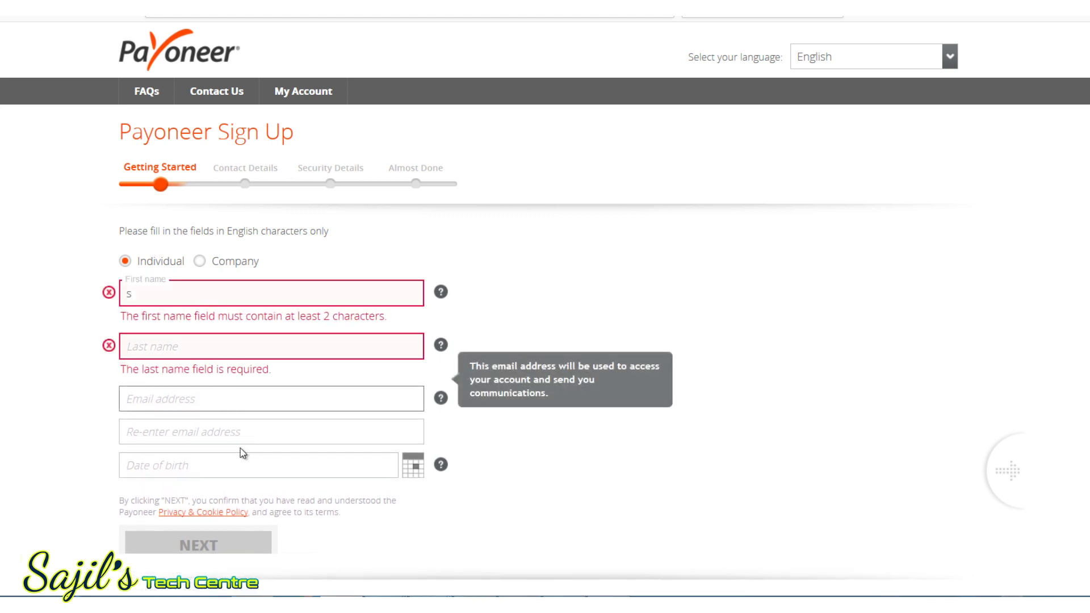
left_click(198, 438)
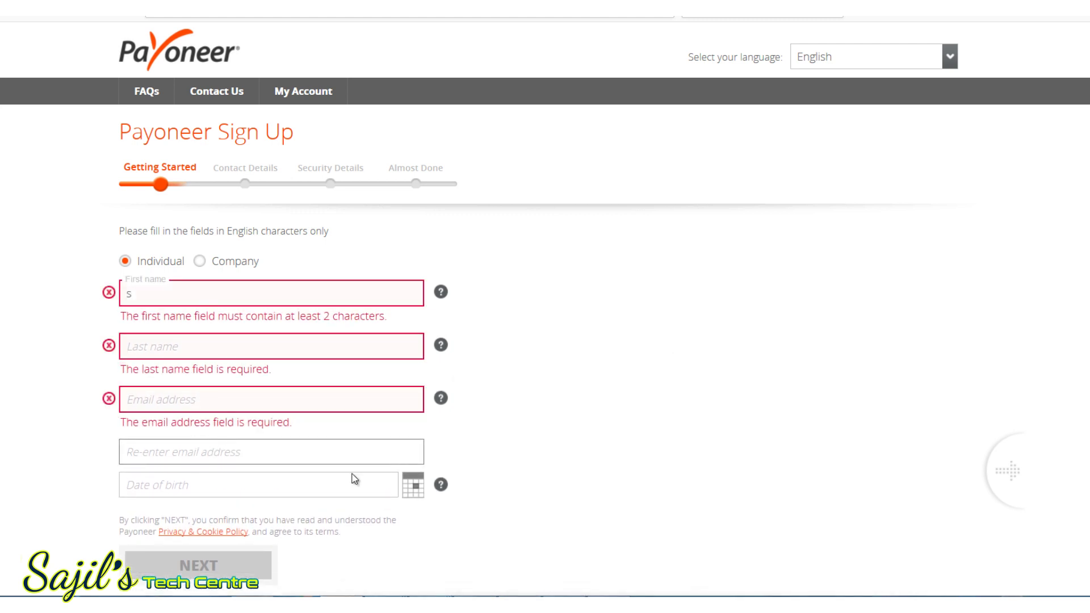
left_click(316, 494)
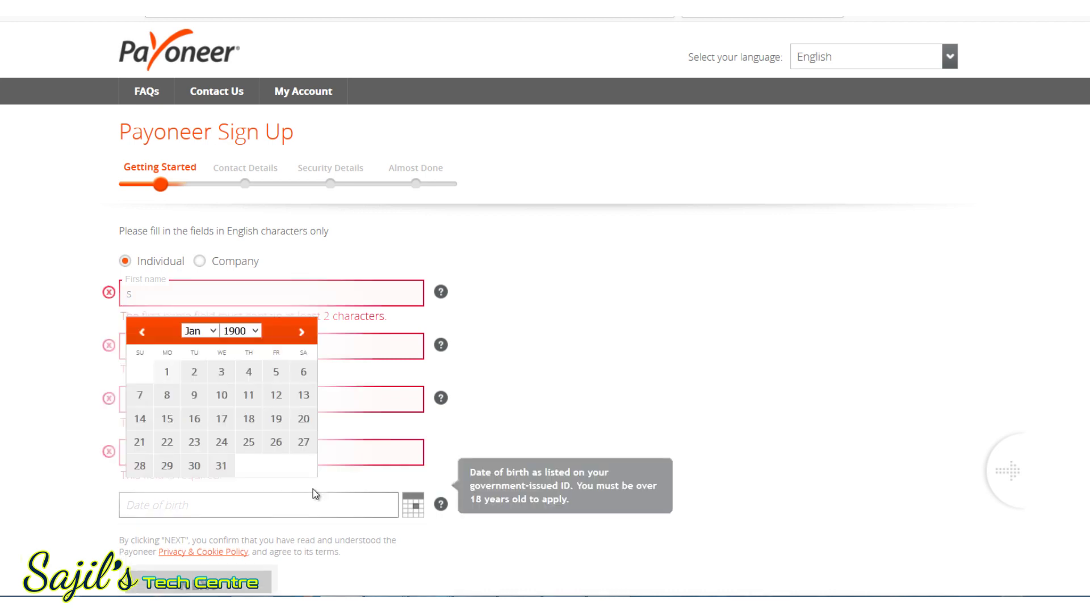
left_click(843, 327)
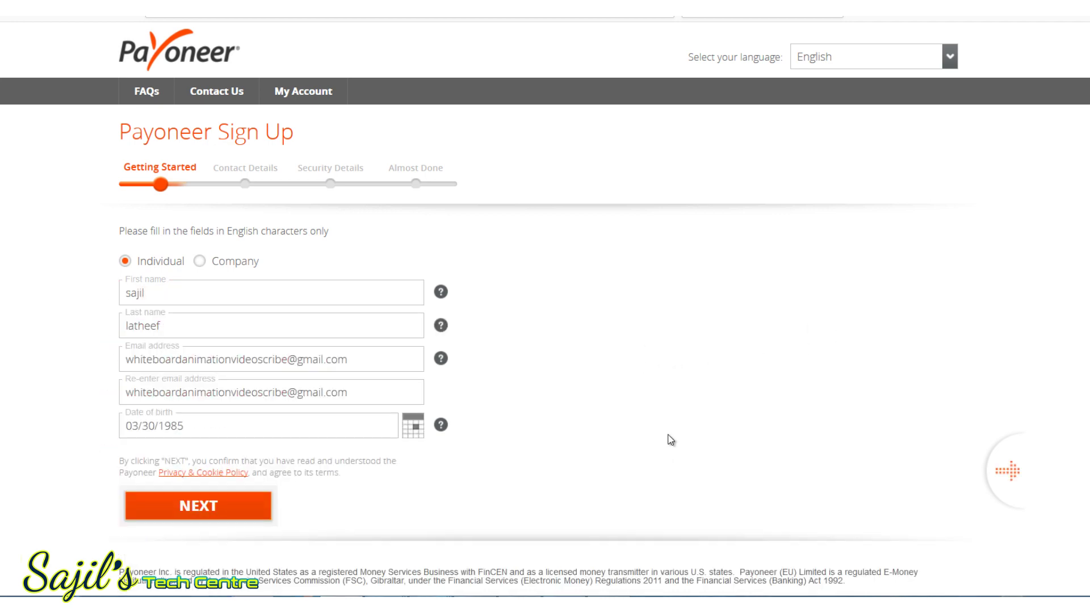
left_click(198, 506)
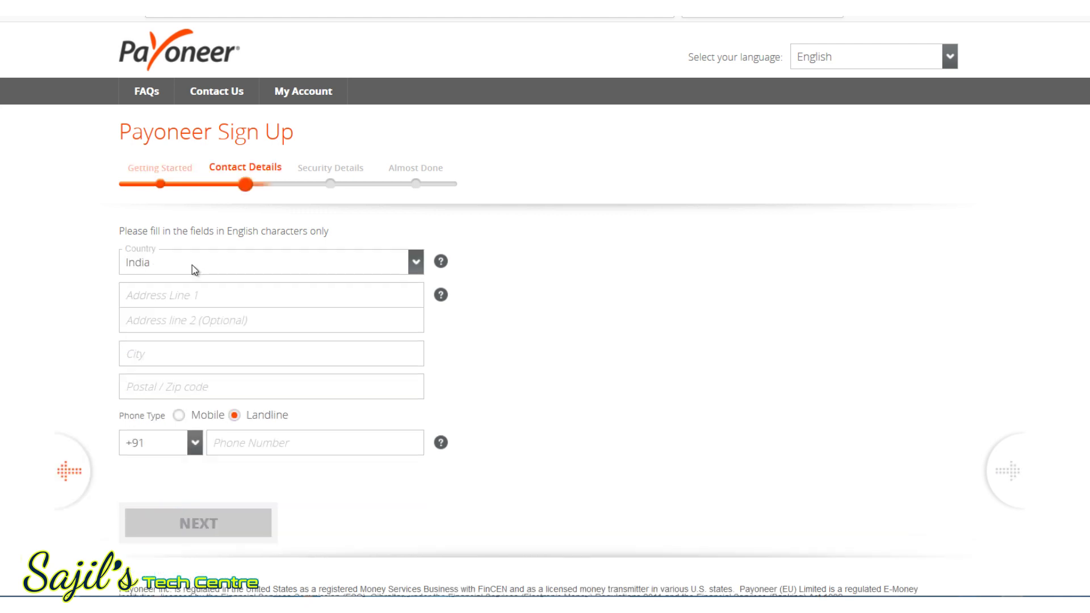
- Keep India as the country and fill in the street address and postal code
left_click(192, 264)
left_click(191, 264)
left_click(197, 299)
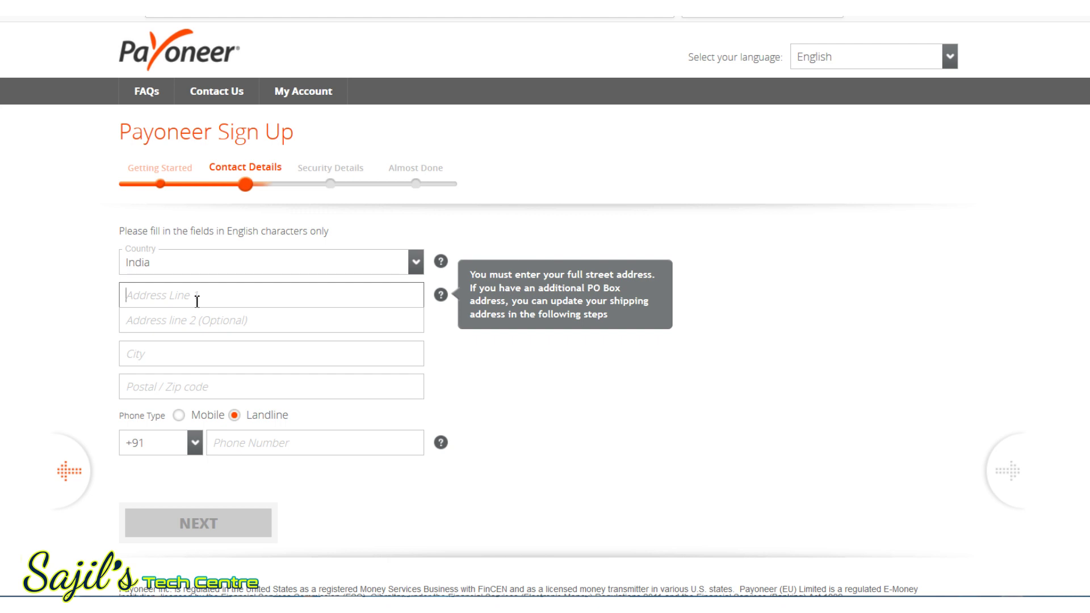
left_click(214, 388)
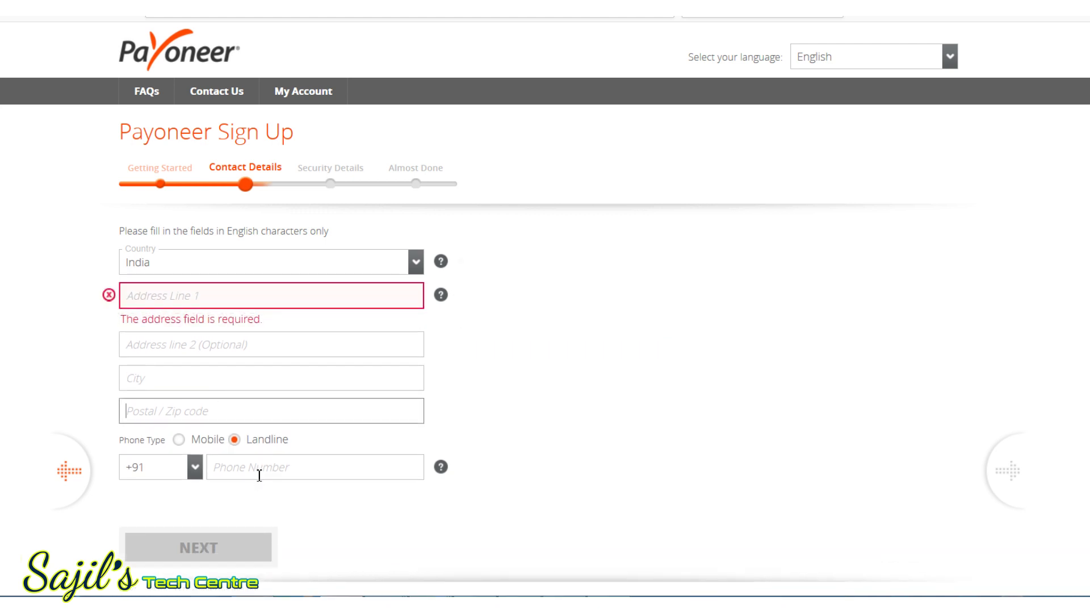
left_click(259, 476)
- Set the phone type to Mobile, enter the phone number and submit the contact details
left_click(186, 458)
left_click(261, 493)
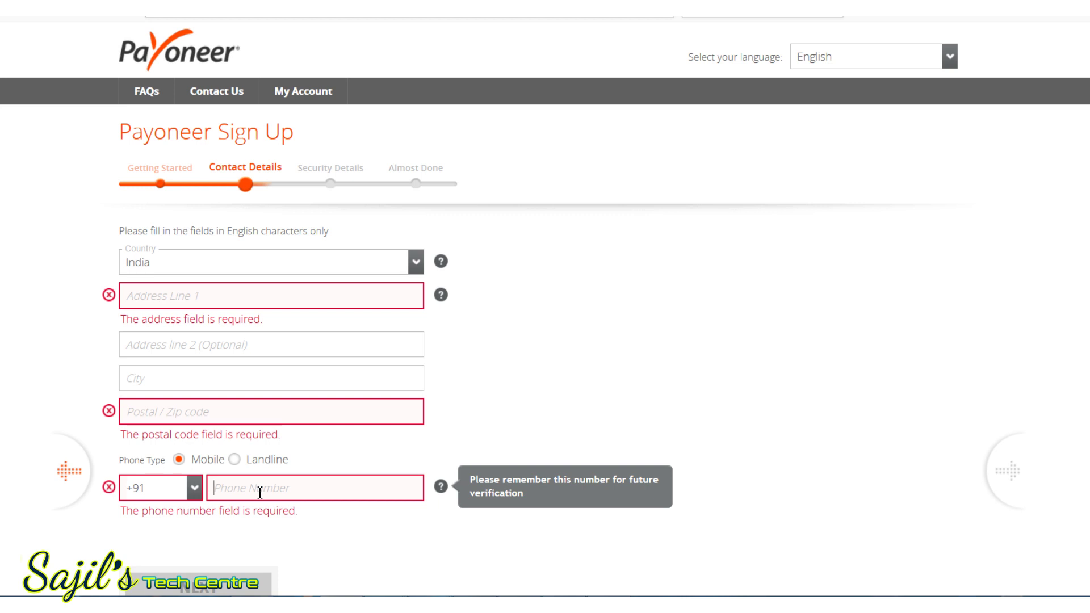
scroll(260, 492, "down", 1)
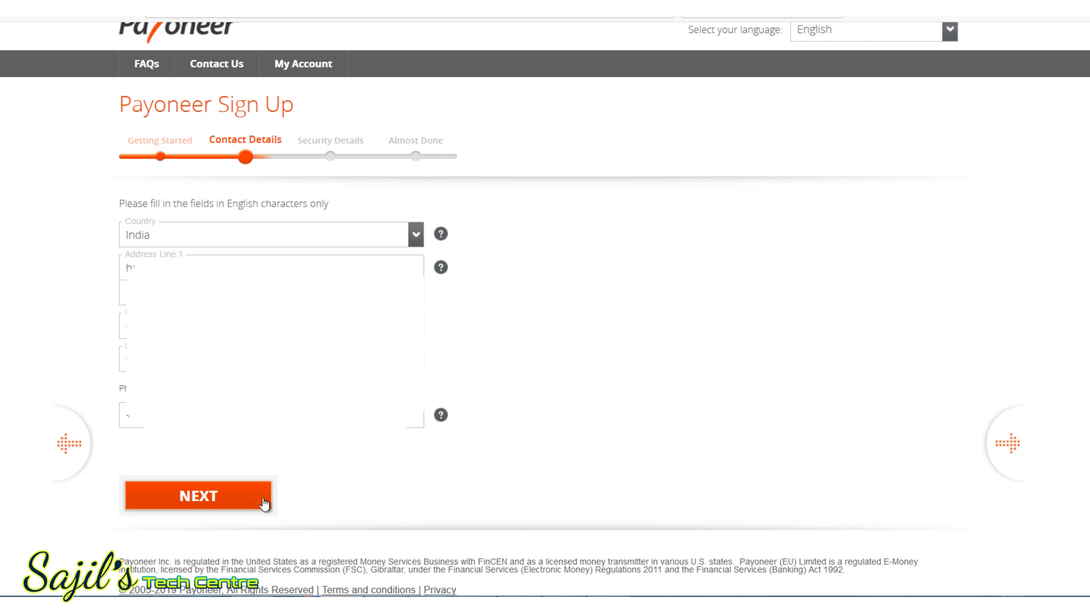
left_click(220, 498)
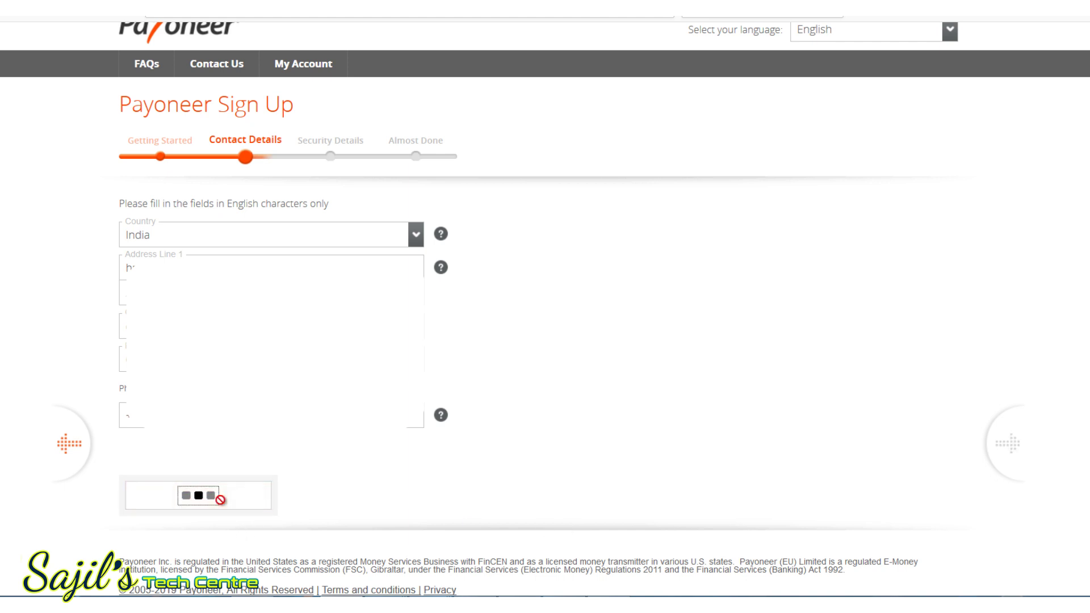
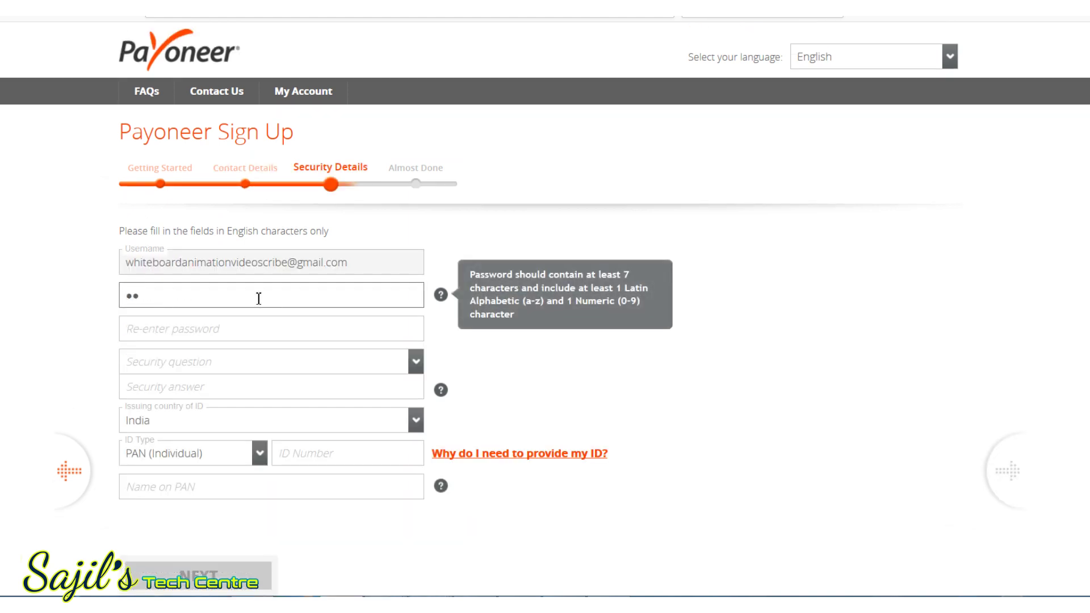
- Enter the account password and confirm it
left_click(206, 318)
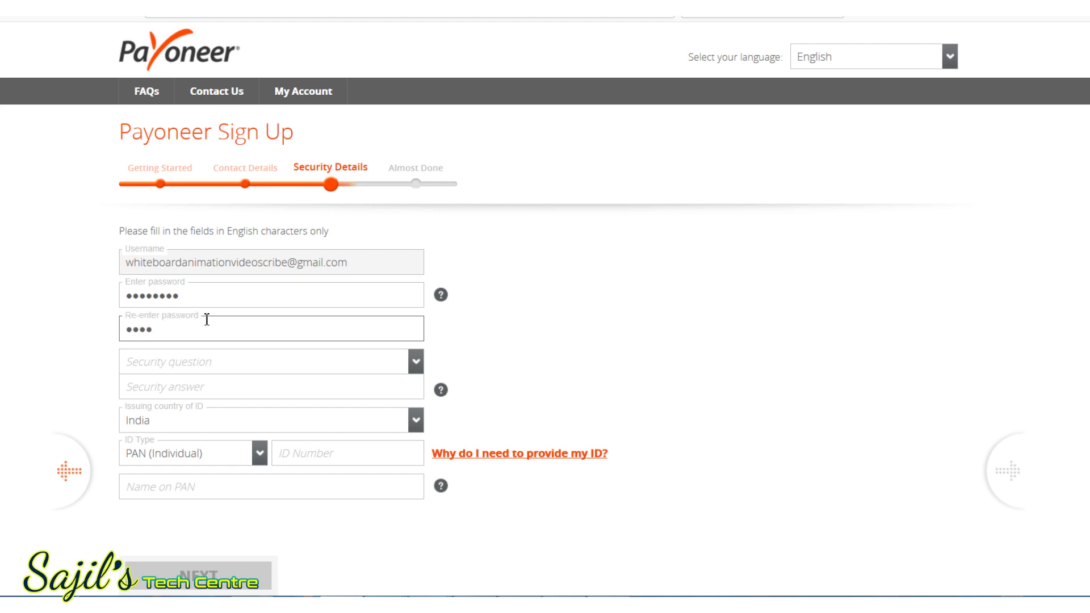
left_click(239, 372)
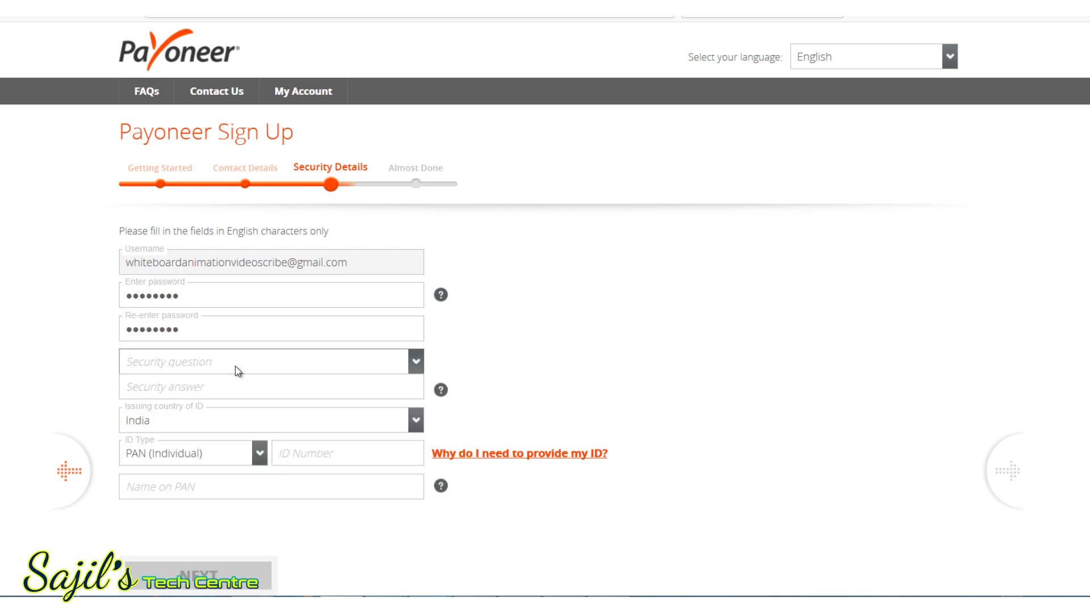
- Choose 'What town was your mother born in?' as the security question and enter its answer
left_click(239, 372)
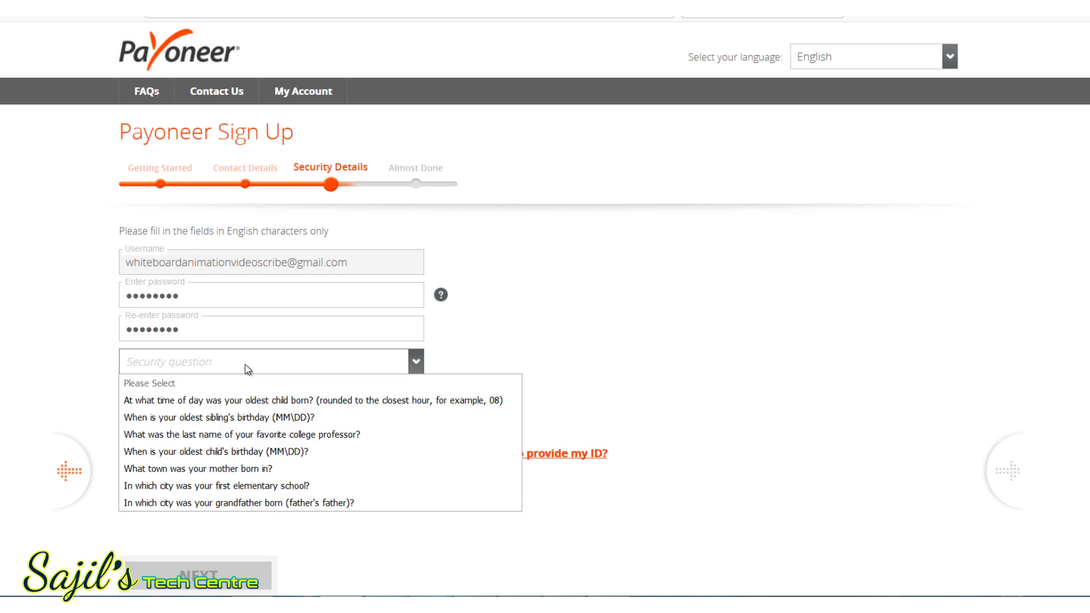
left_click(613, 343)
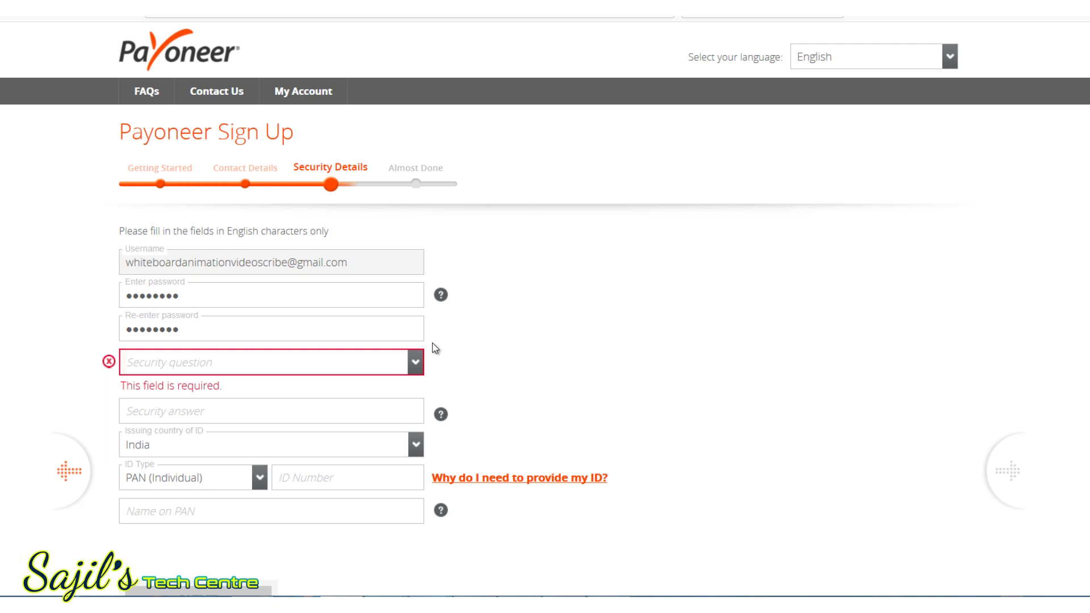
left_click(412, 366)
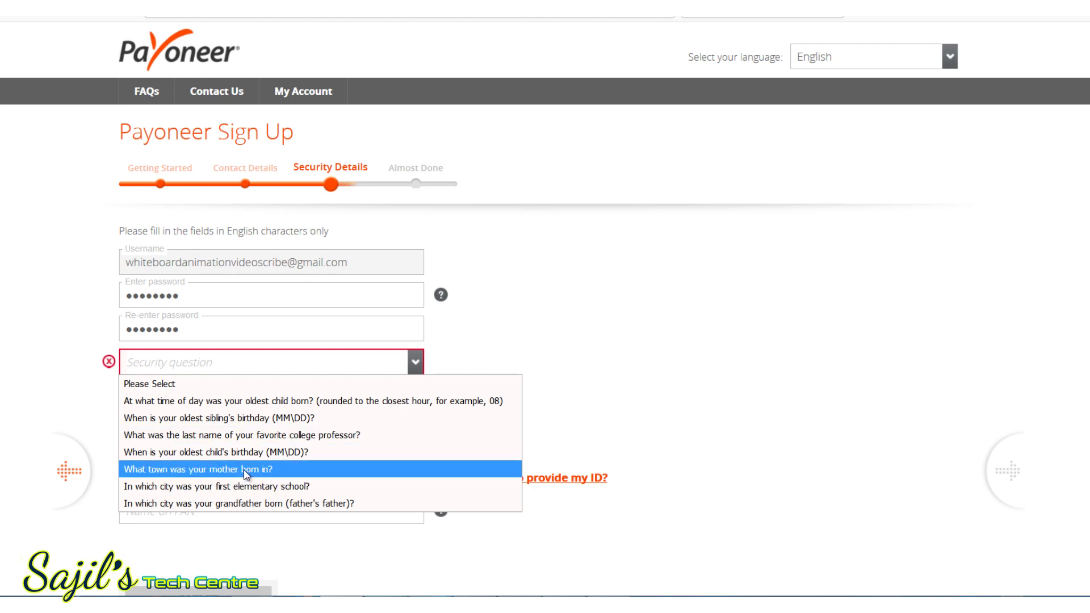
left_click(267, 469)
left_click(243, 392)
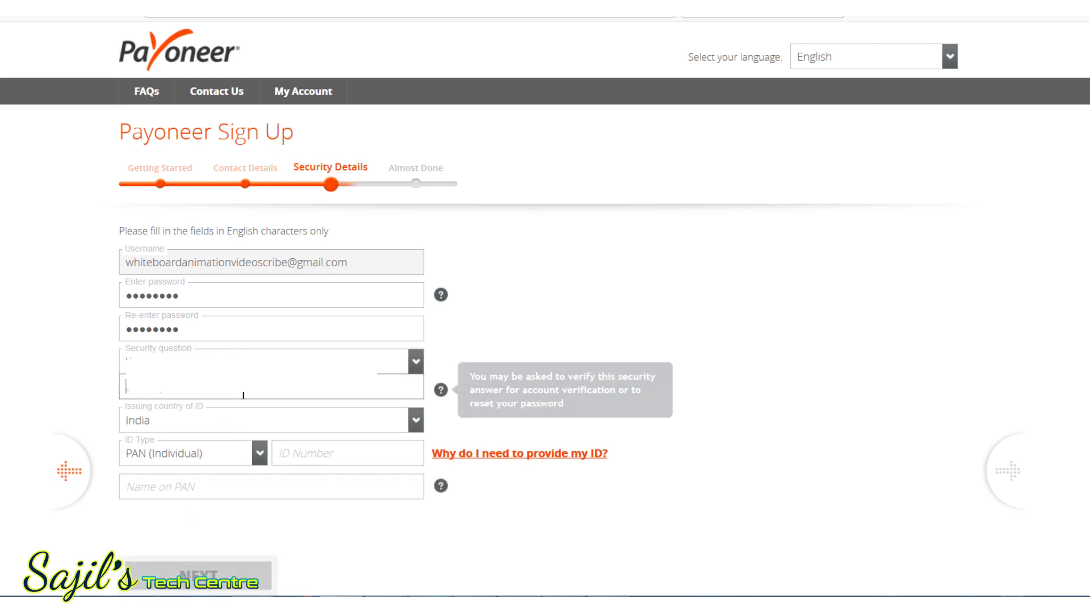
left_click(257, 456)
left_click(256, 457)
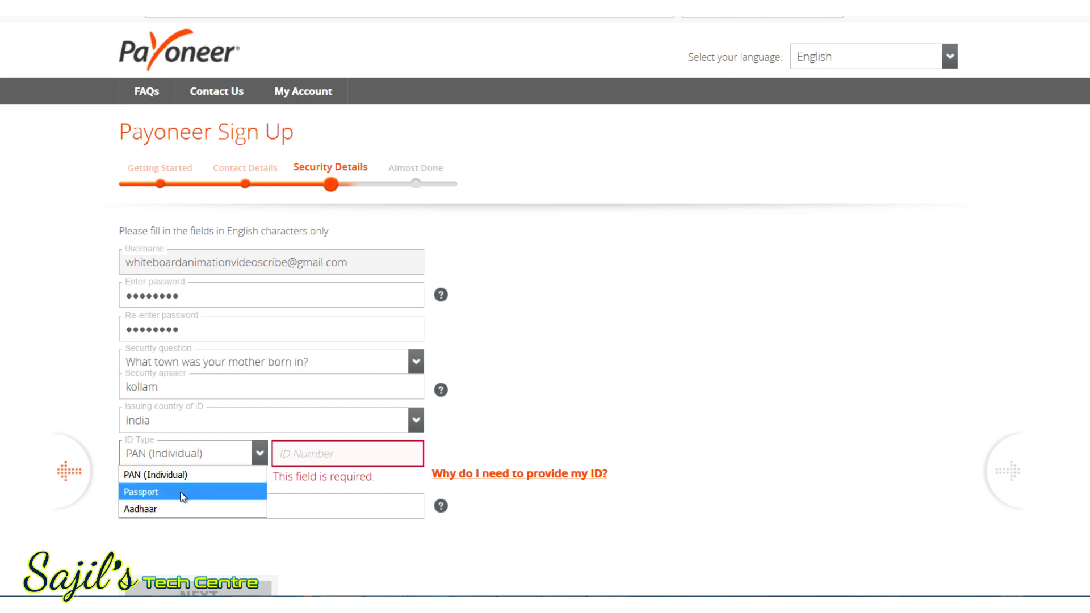
- Try the Aadhaar and PAN (Individual) ID types, then switch to Passport
left_click(159, 508)
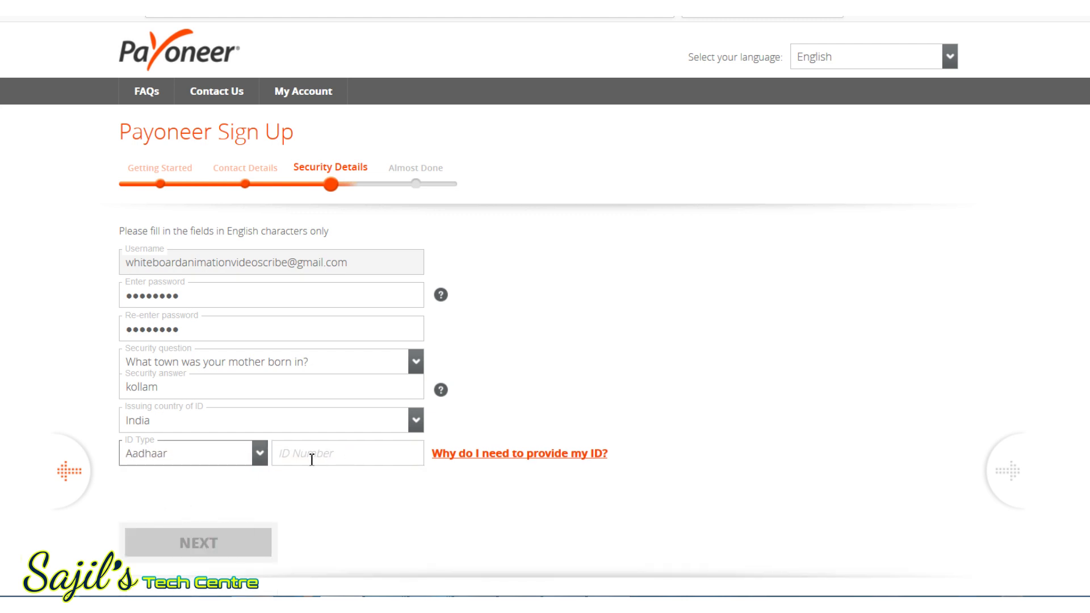
key("Up")
key("Up")
left_click(336, 457)
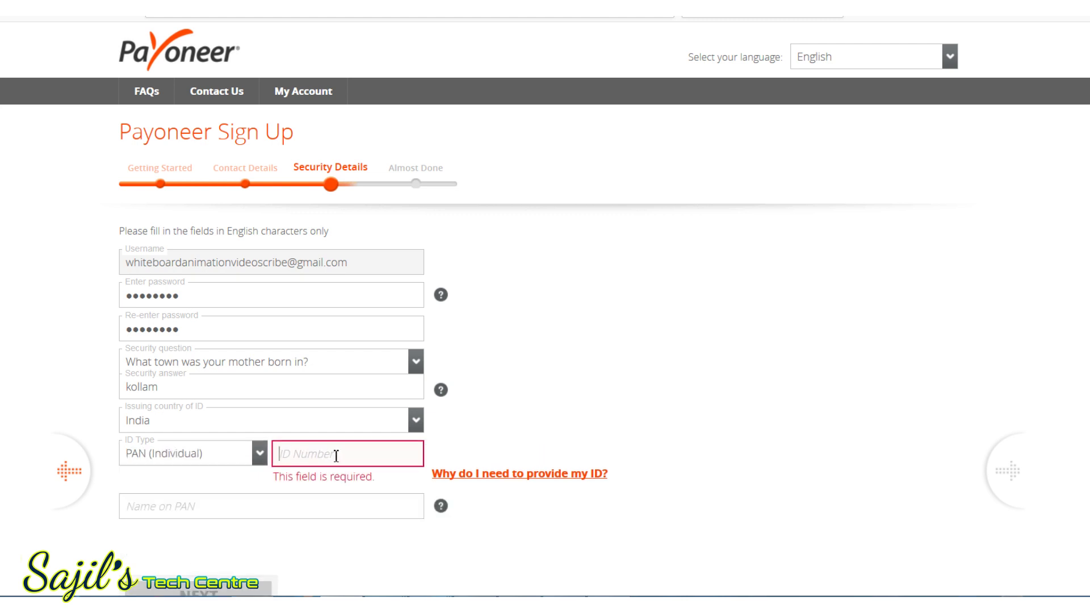
left_click(215, 512)
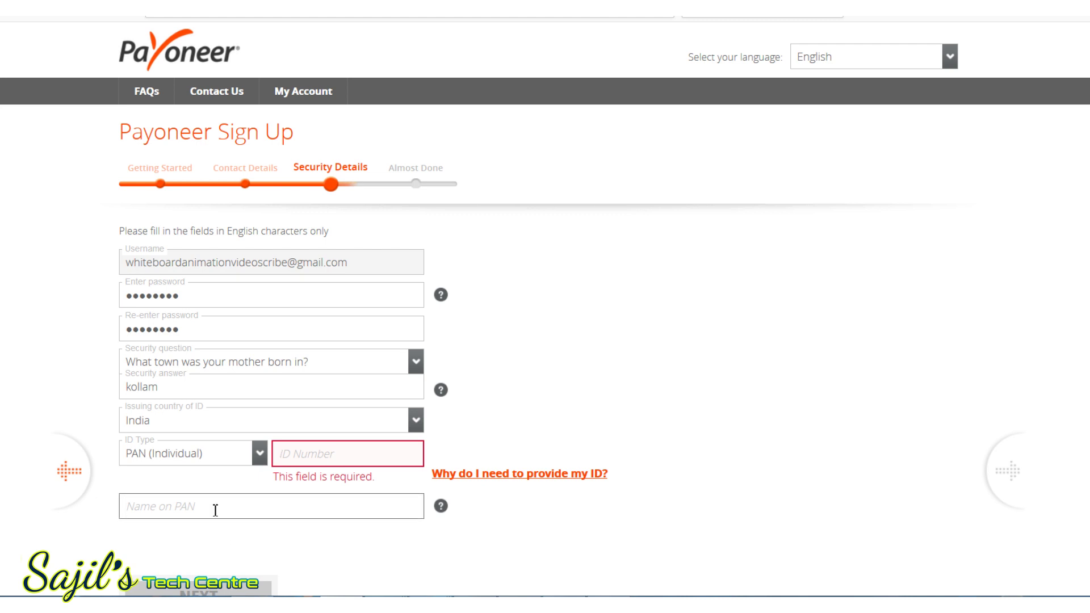
left_click(209, 453)
left_click(175, 493)
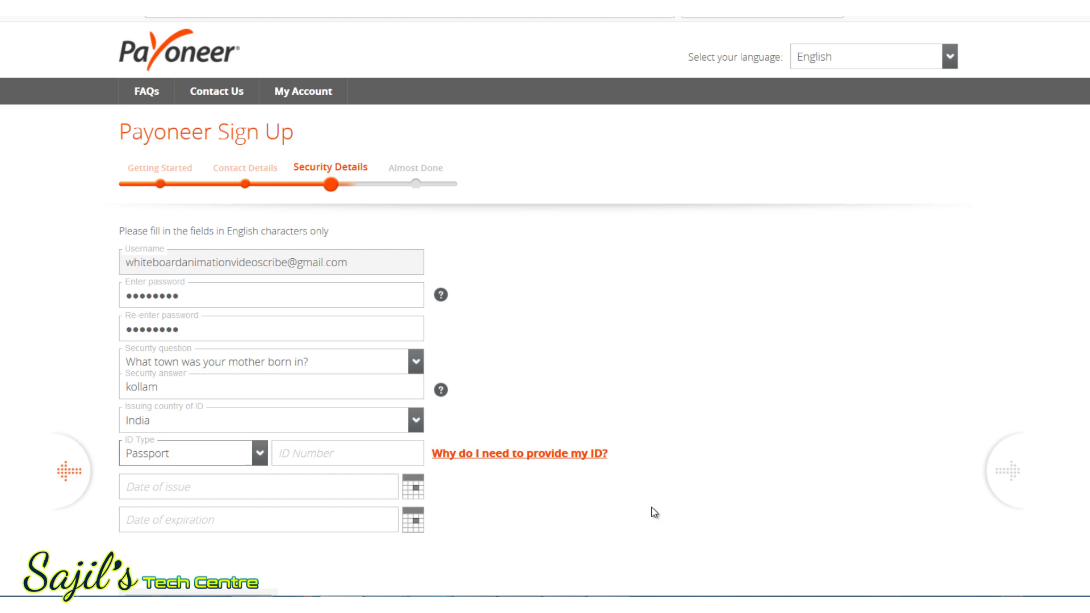
- Go through the passport number, date of issue and date of expiration fields
scroll(968, 414, "down", 2)
left_click(318, 330)
left_click(242, 372)
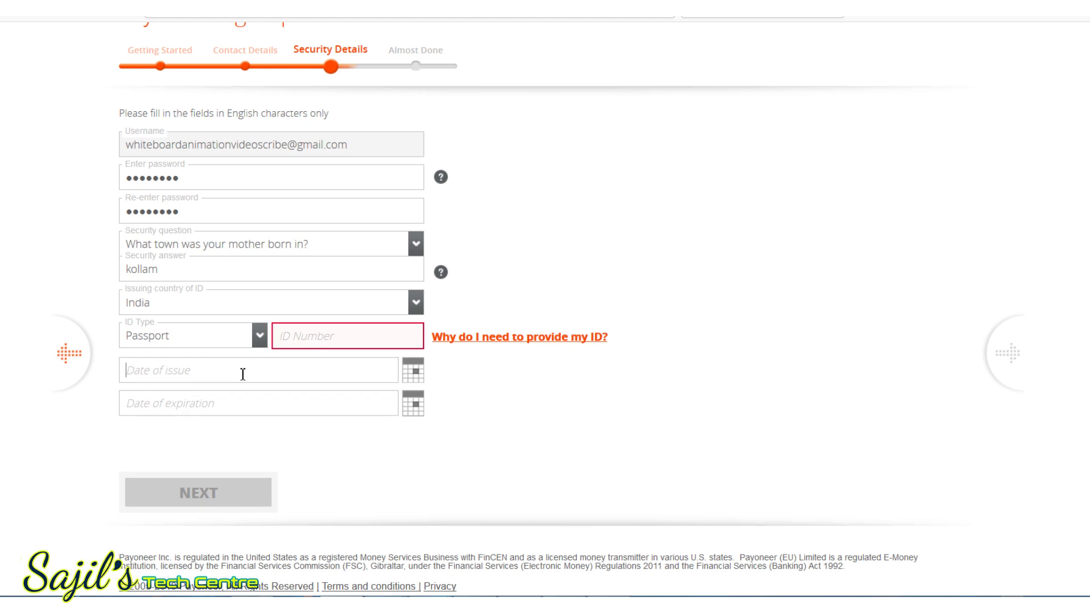
left_click(616, 392)
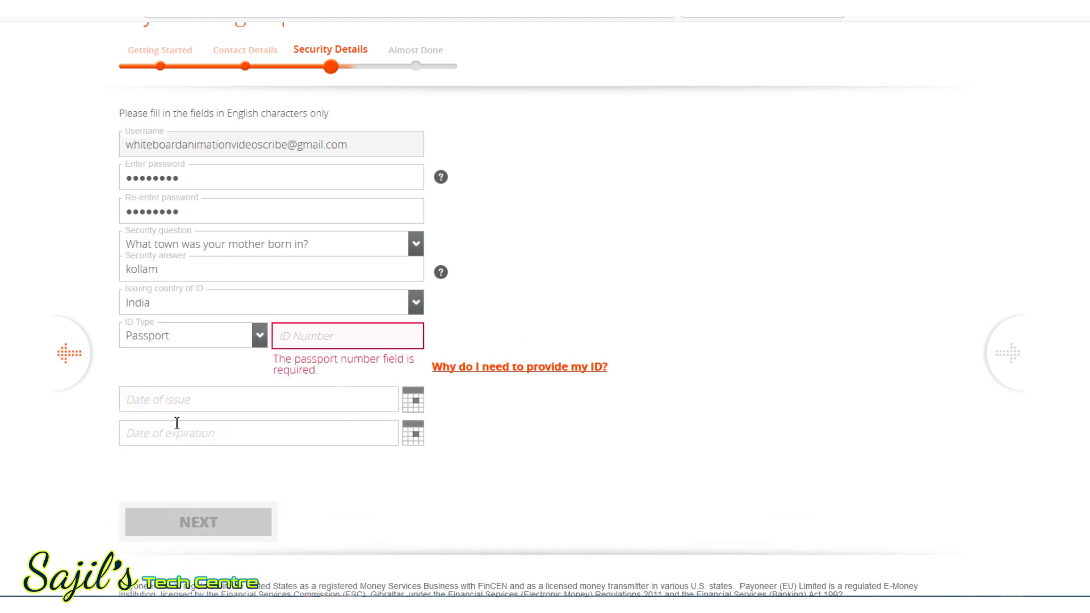
left_click(222, 434)
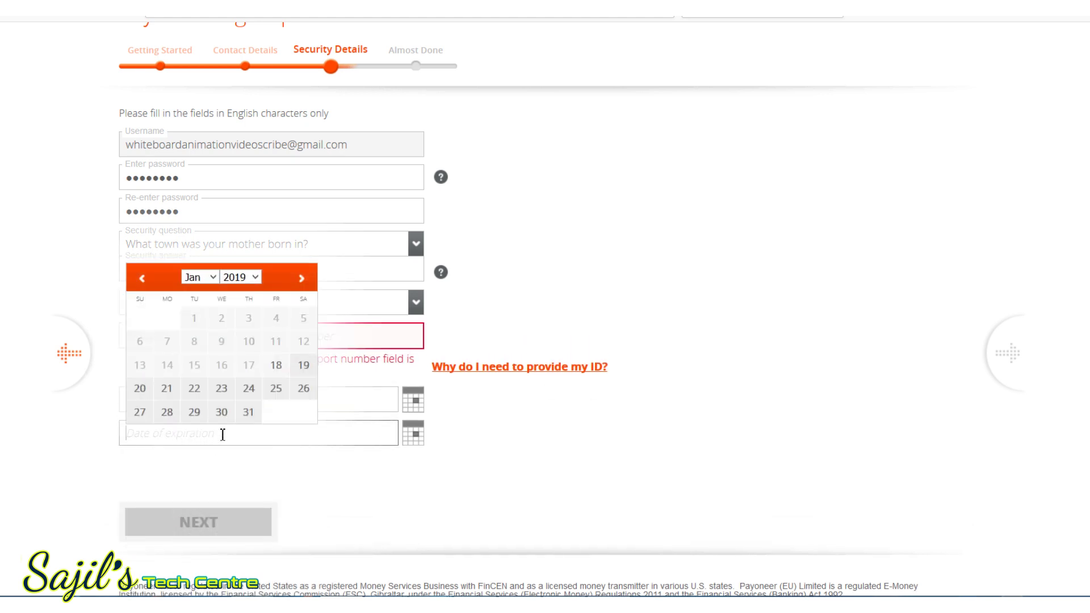
left_click(589, 462)
- Set the ID type back to Aadhaar, enter the Aadhaar number and submit the security details
left_click(215, 335)
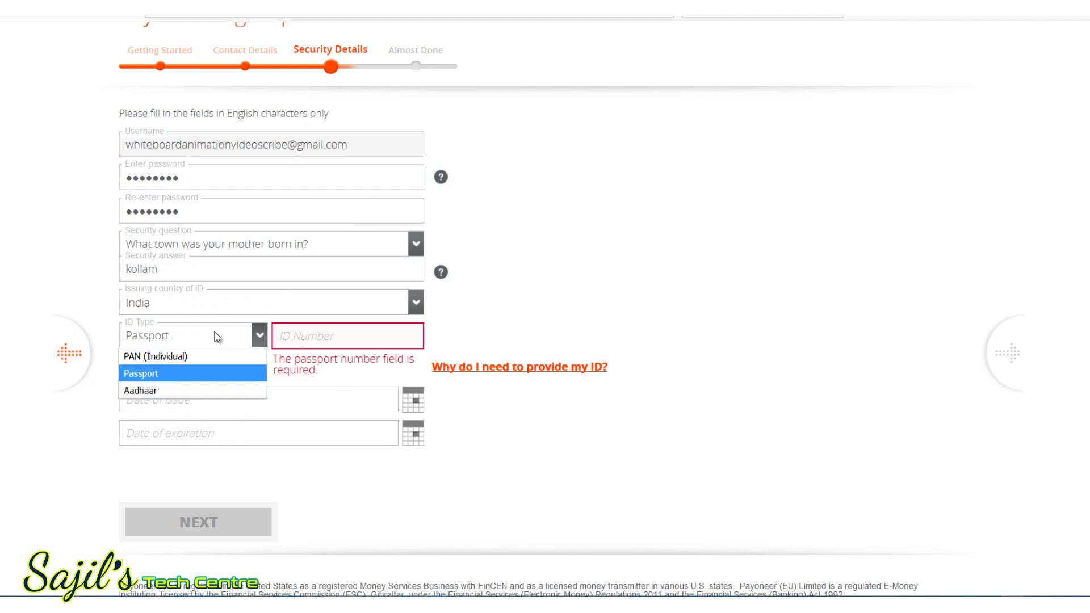
left_click(178, 373)
key("Up")
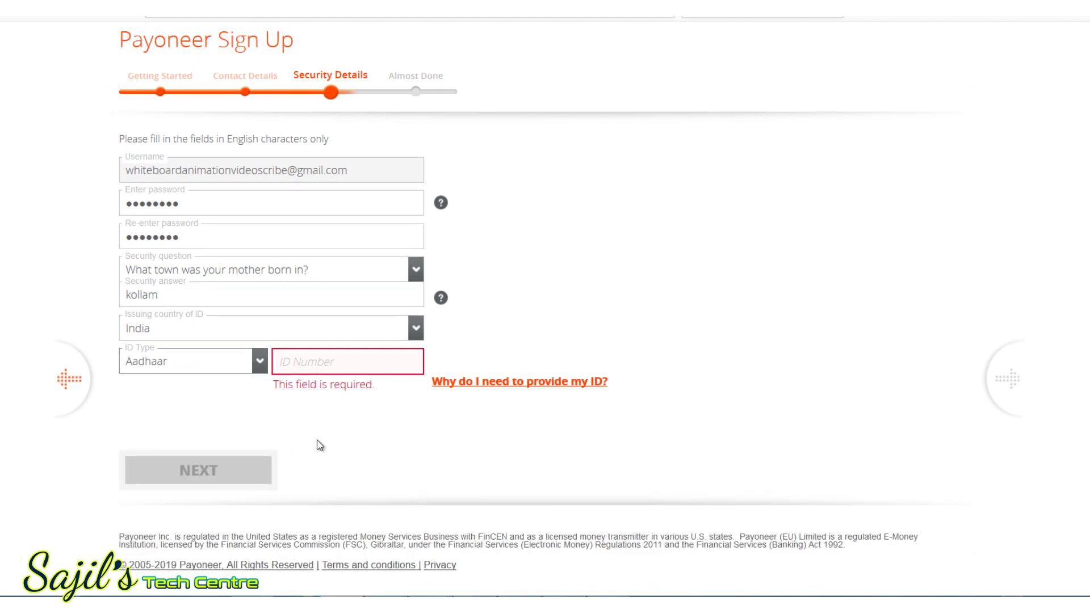
left_click(315, 362)
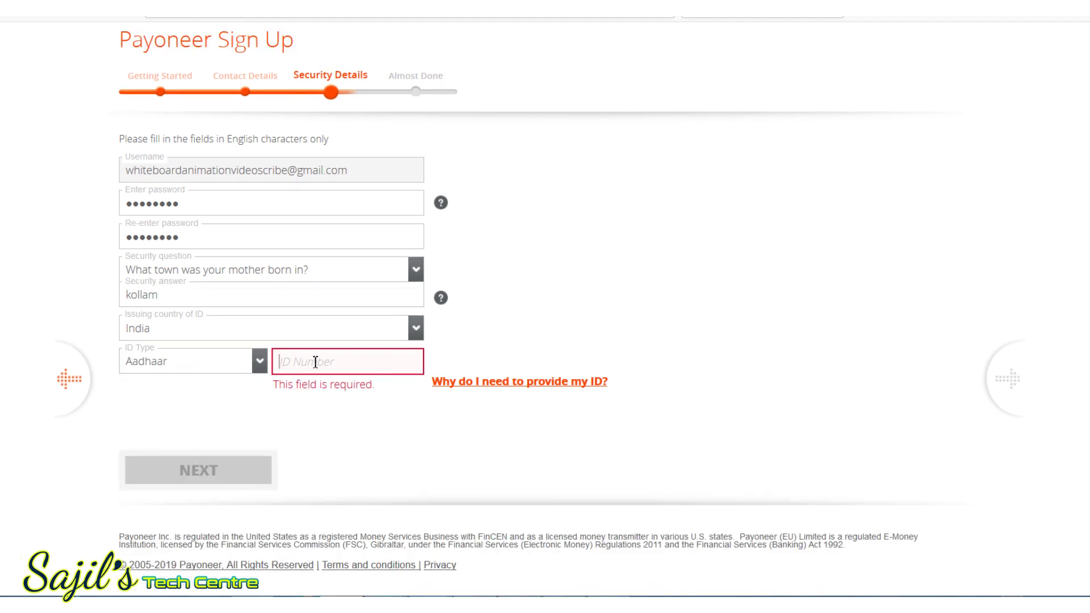
type("8")
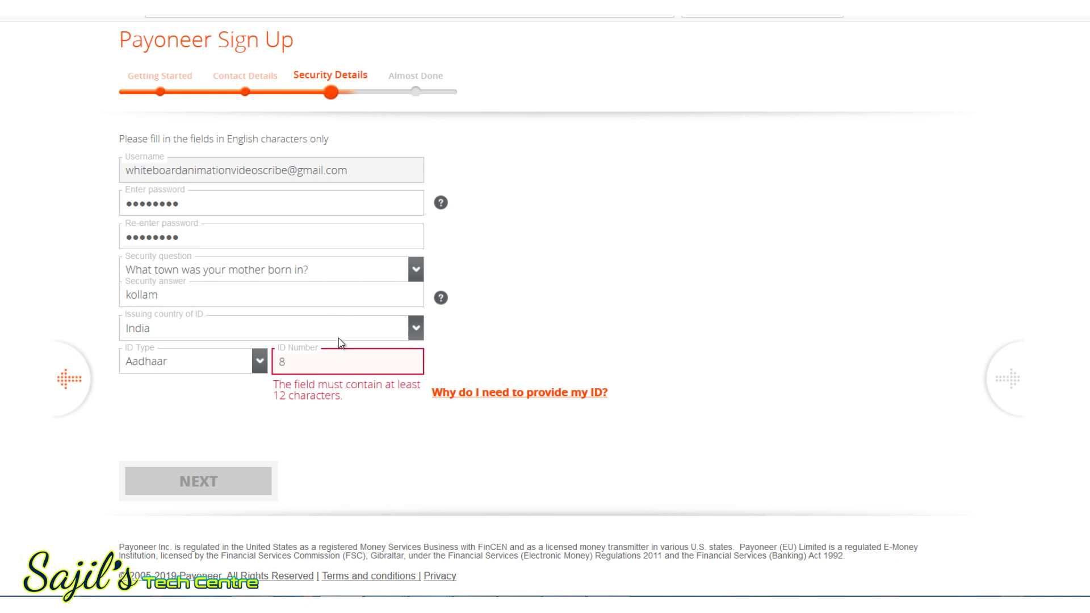
double_click(282, 362)
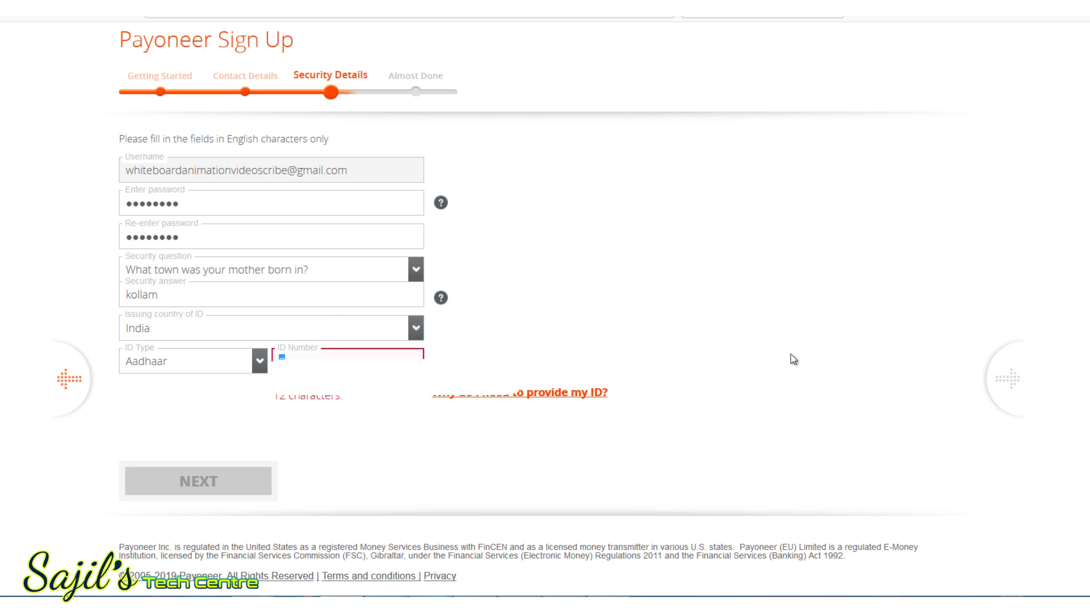
left_click(220, 473)
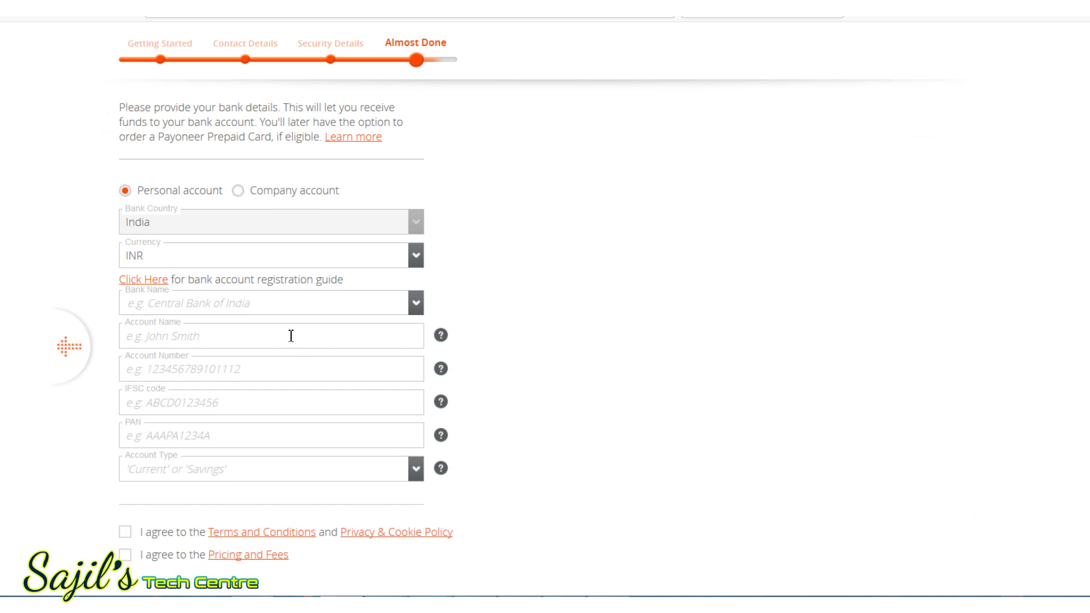
left_click(240, 192)
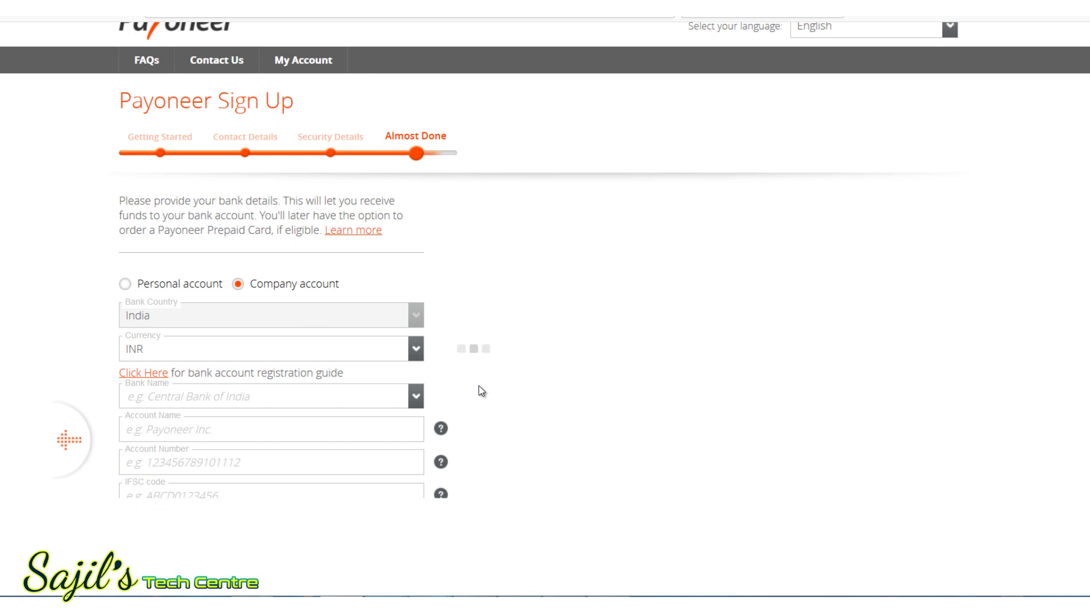
scroll(560, 345, "down", 1)
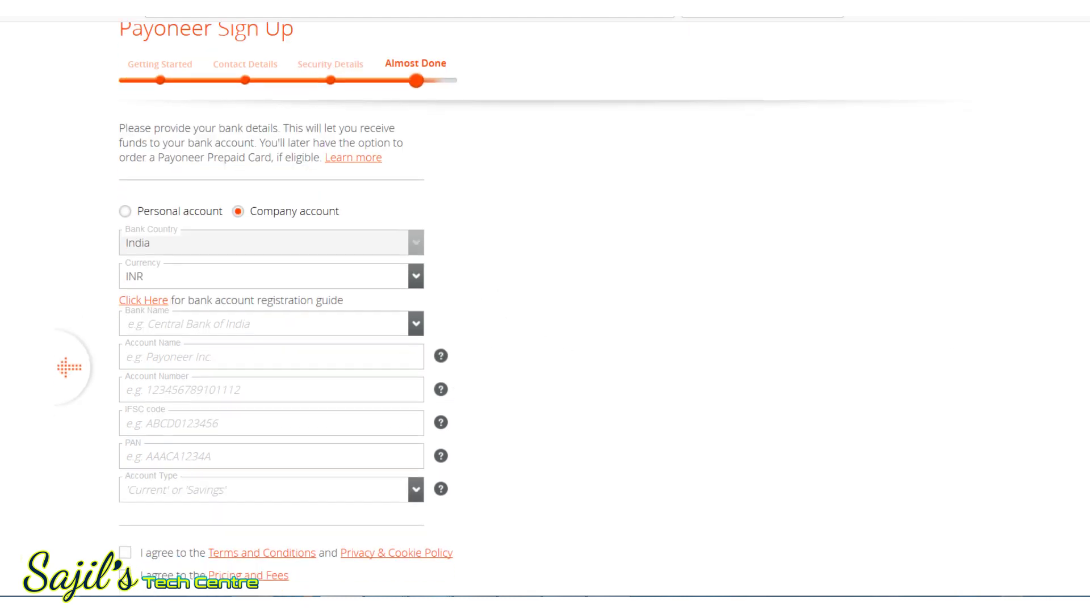
left_click(124, 213)
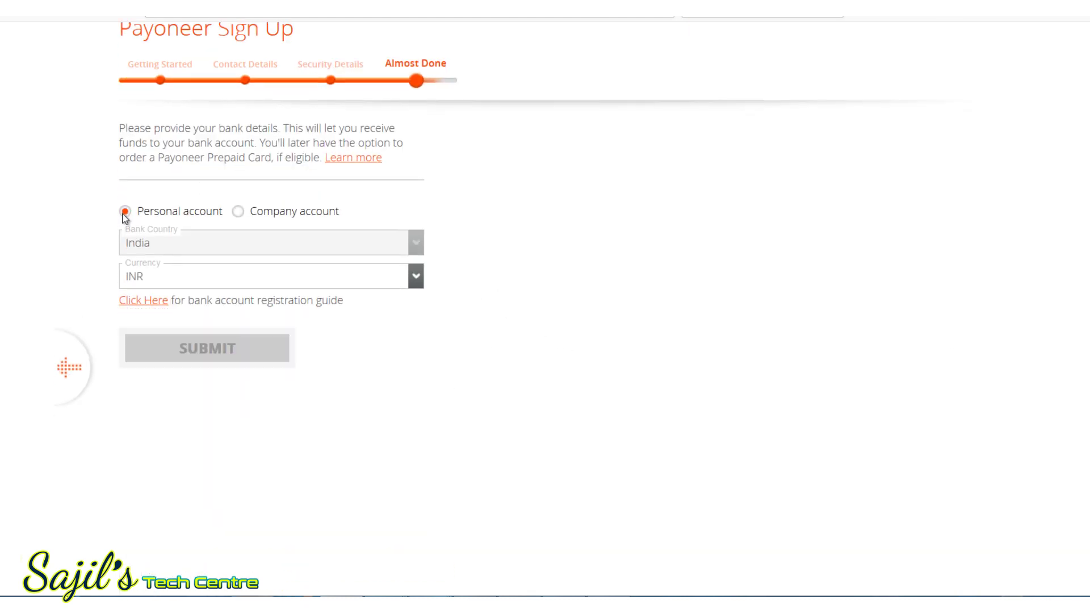
scroll(209, 329, "up", 1)
scroll(209, 329, "down", 1)
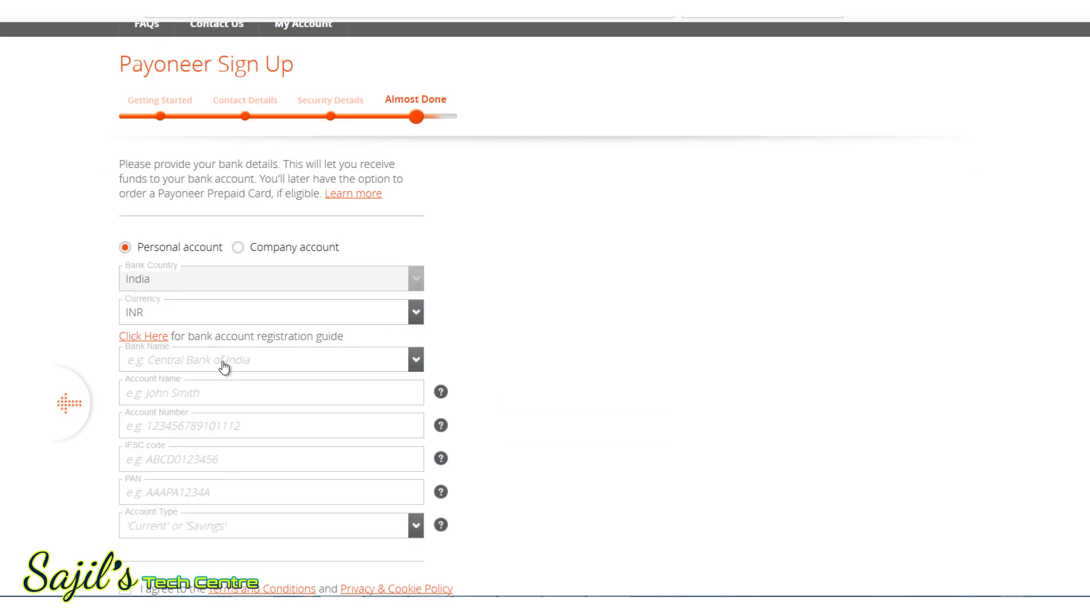
scroll(223, 367, "down", 2)
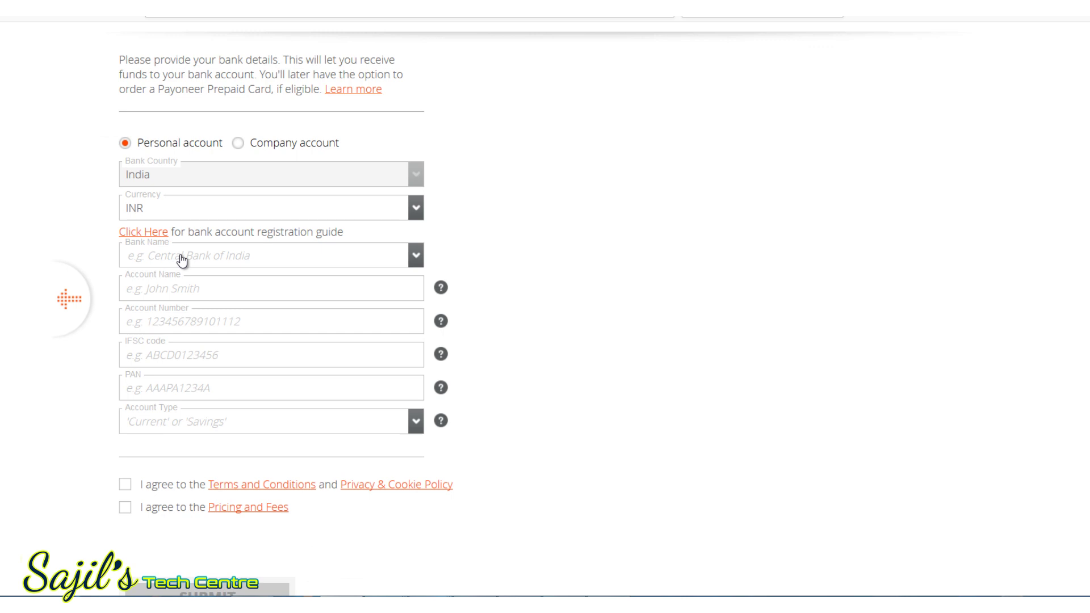
- Step through the account holder name, account number, IFSC code and PAN fields
left_click(210, 294)
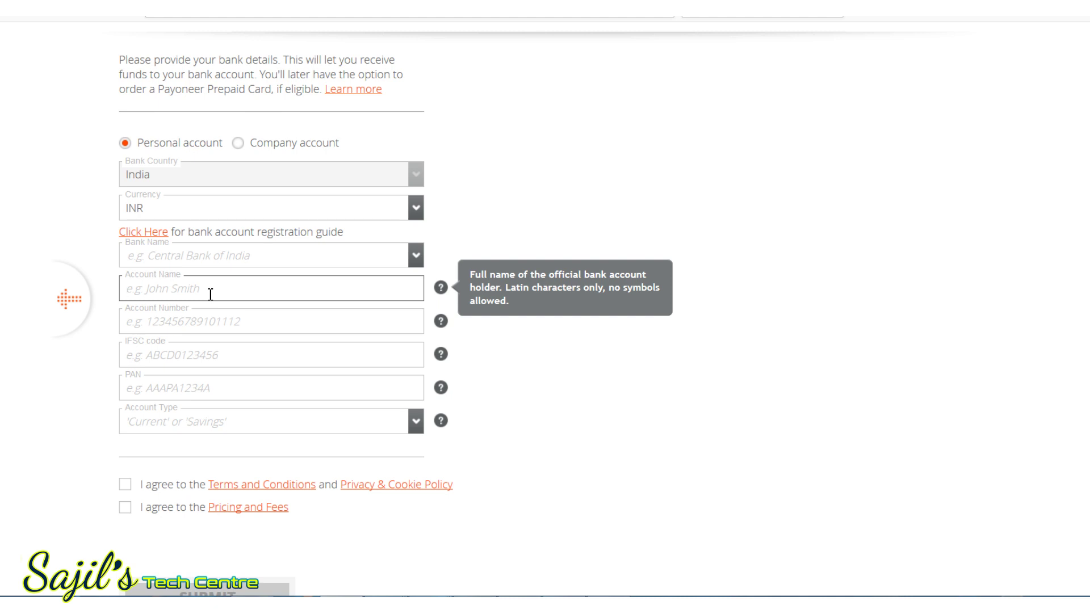
left_click(210, 321)
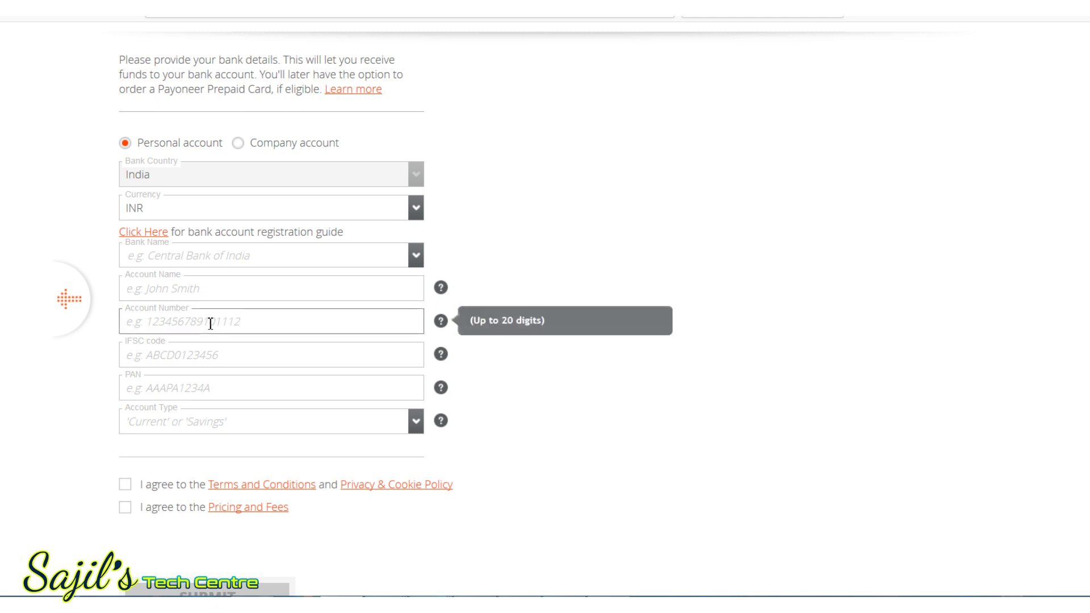
left_click(227, 363)
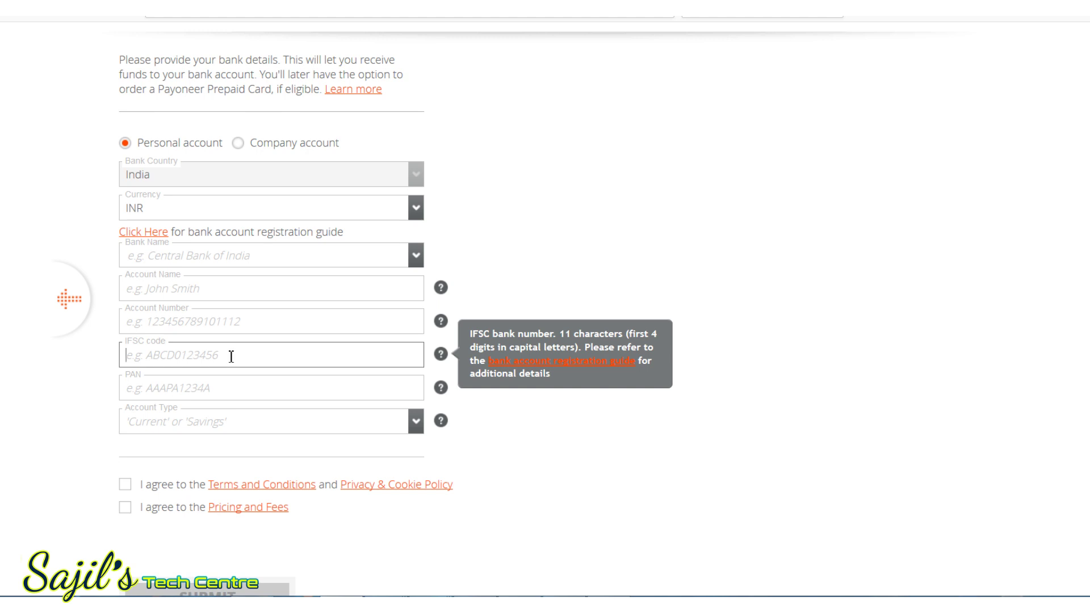
left_click(374, 389)
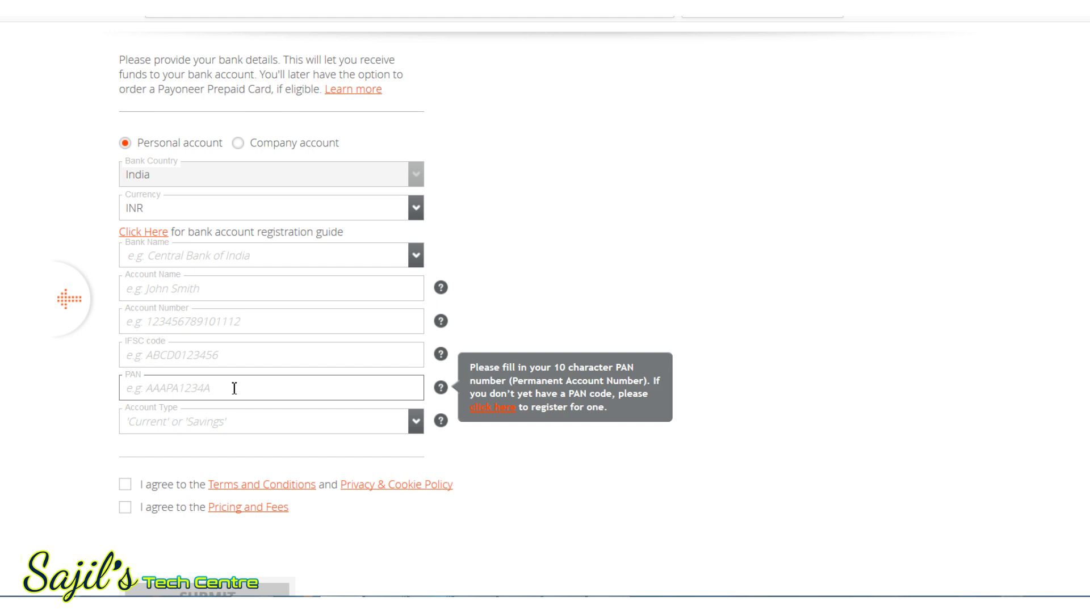
- Leave Account Type unselected and tick the Pricing and Fees agreement
left_click(224, 425)
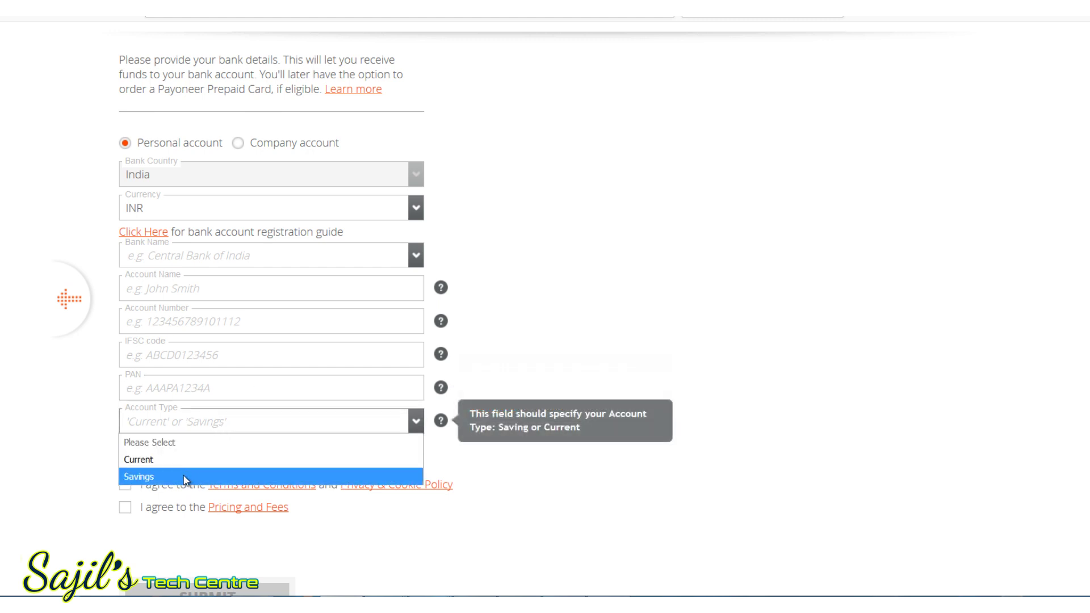
left_click(673, 354)
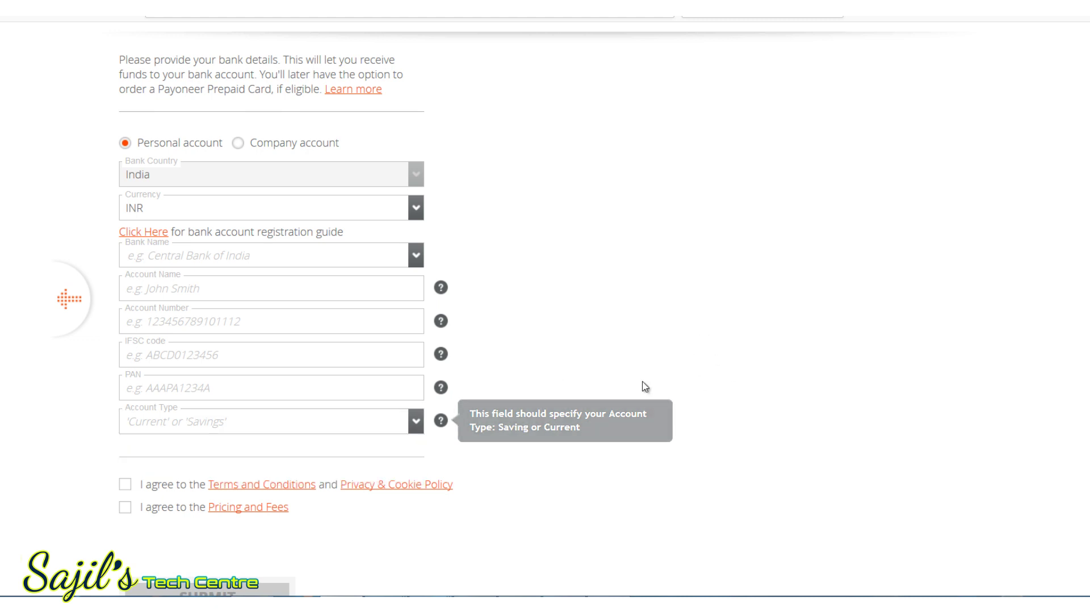
scroll(975, 459, "down", 2)
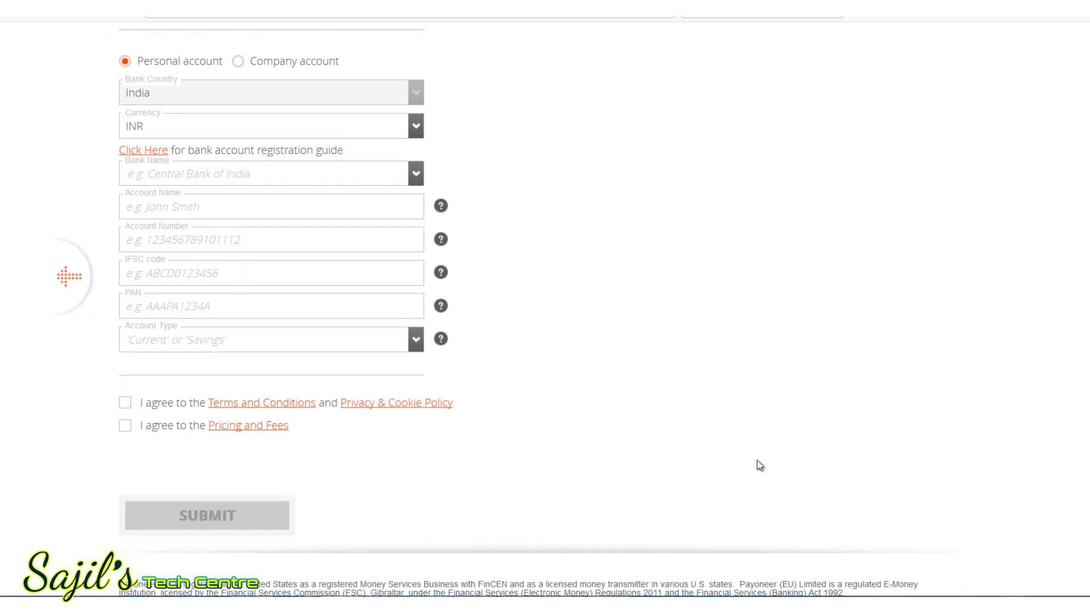
left_click(187, 427)
left_click(260, 431)
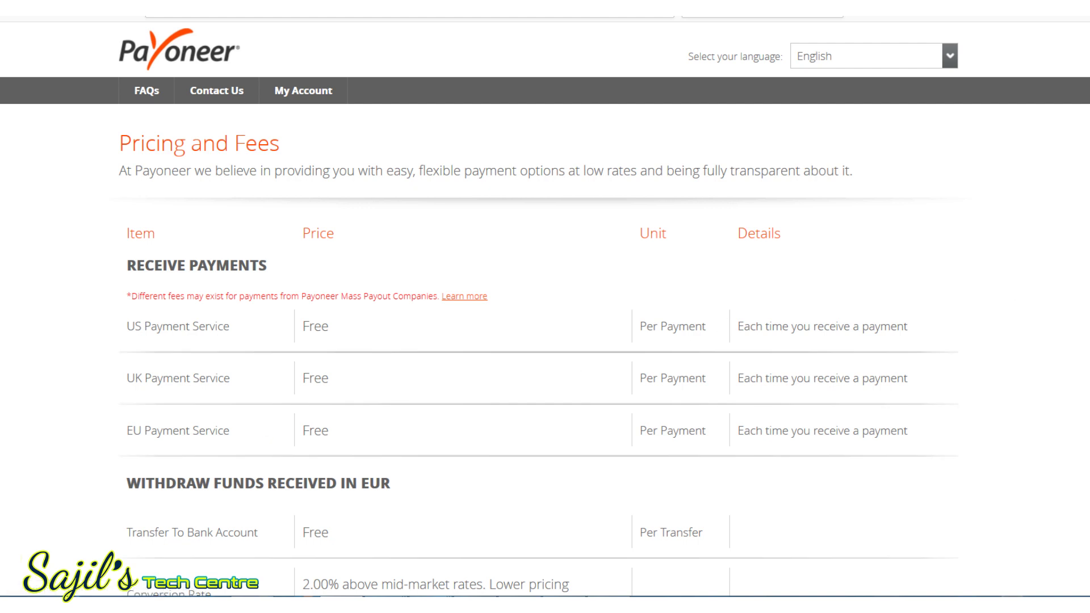
scroll(546, 307, "down", 3)
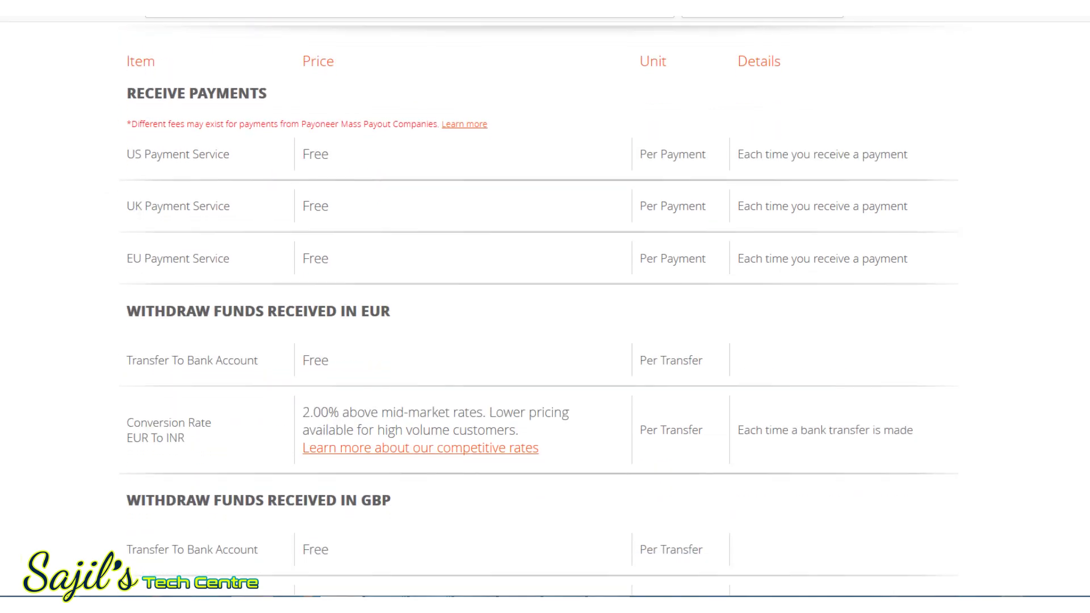
scroll(545, 306, "down", 2)
scroll(545, 307, "up", 1)
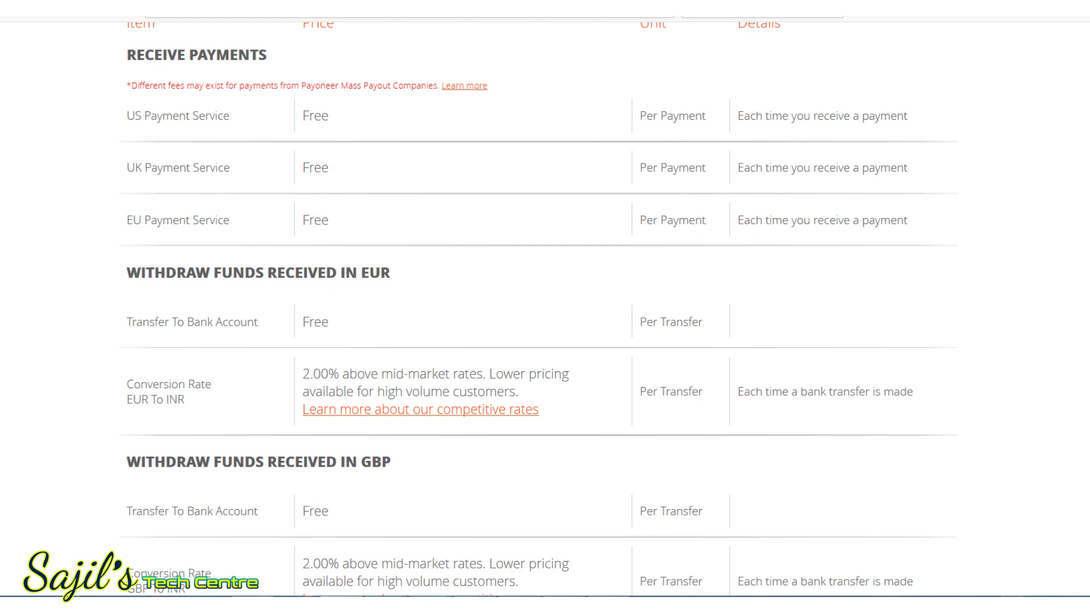
scroll(545, 306, "down", 2)
scroll(545, 306, "down", 2)
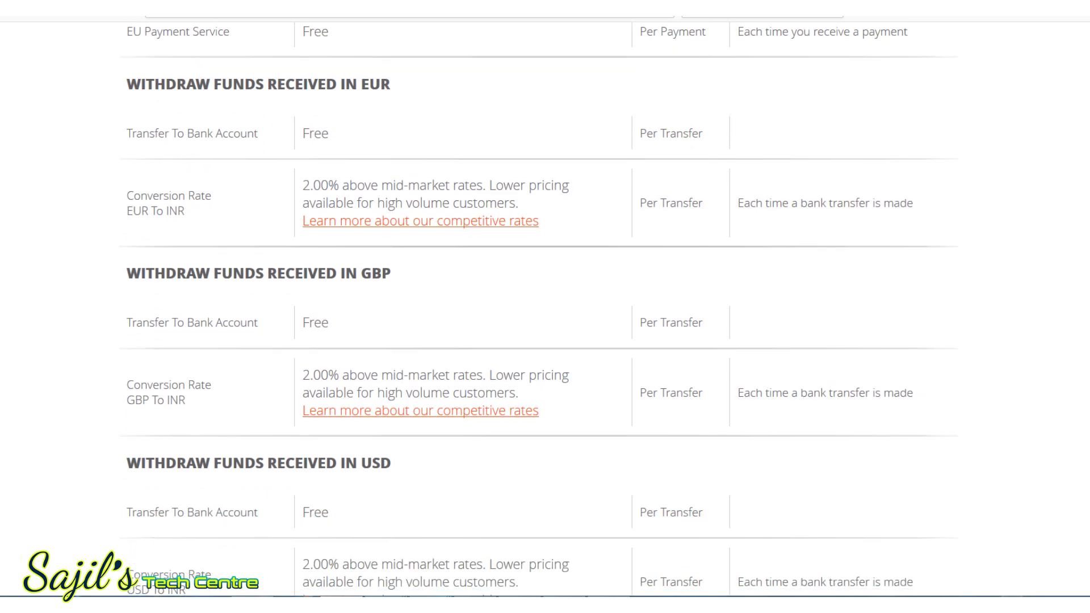
scroll(539, 309, "down", 2)
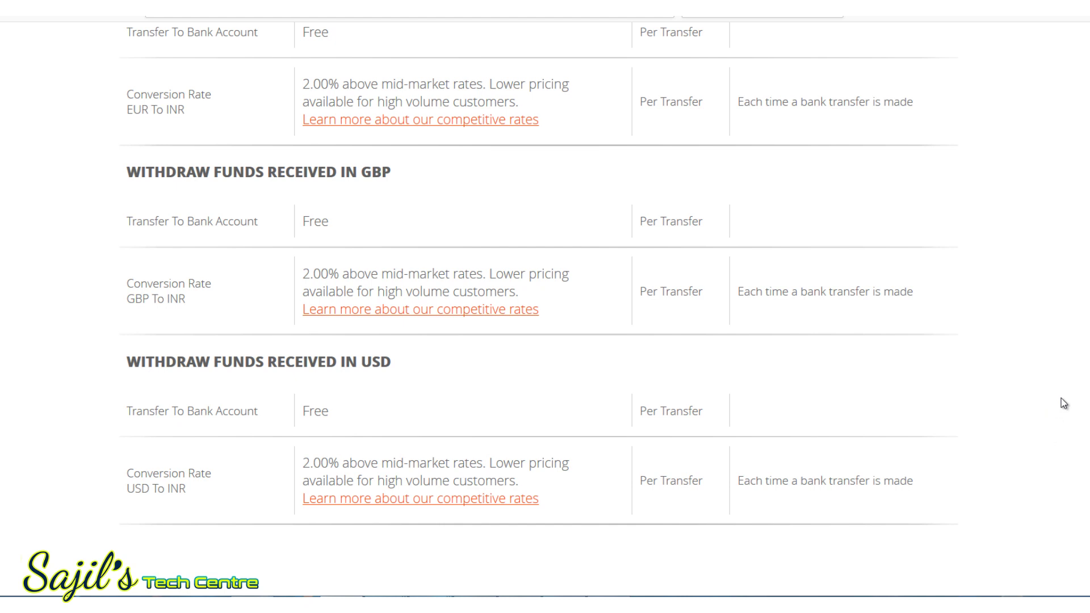
scroll(545, 306, "up", 1)
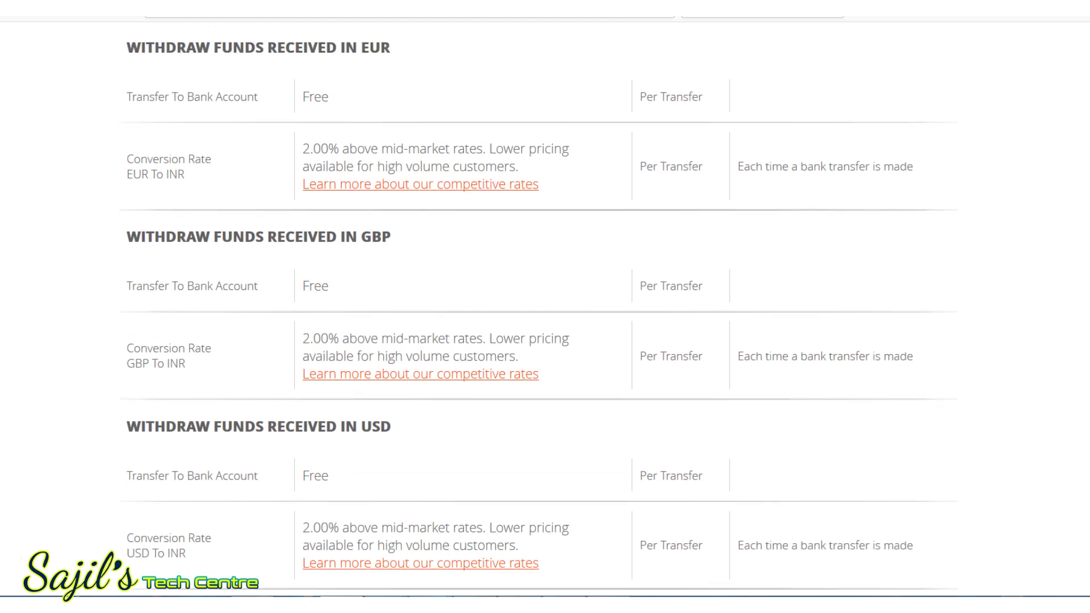
scroll(545, 307, "down", 2)
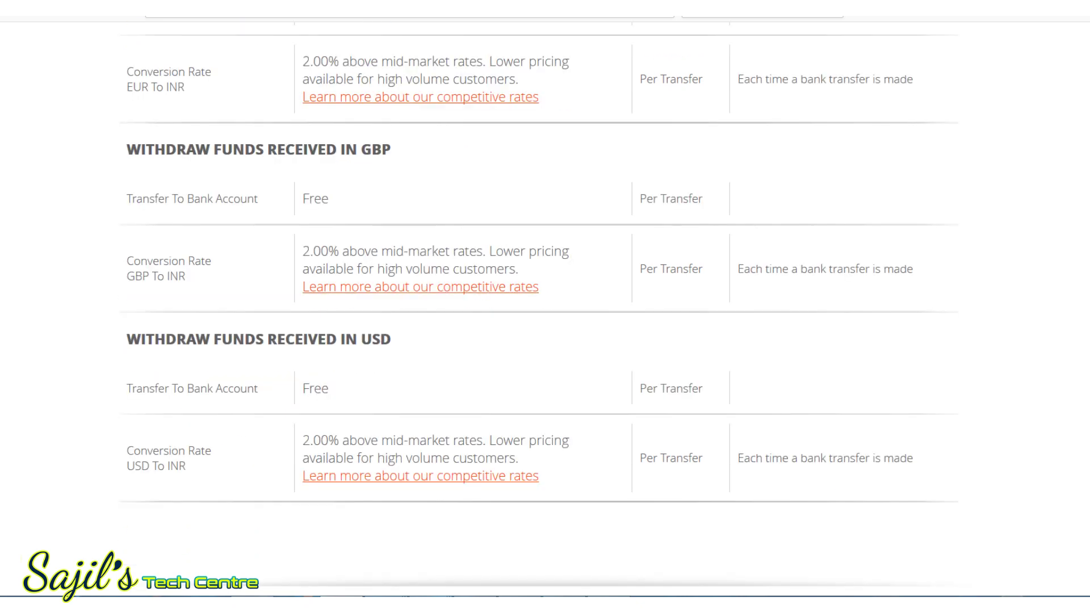
scroll(545, 307, "up", 4)
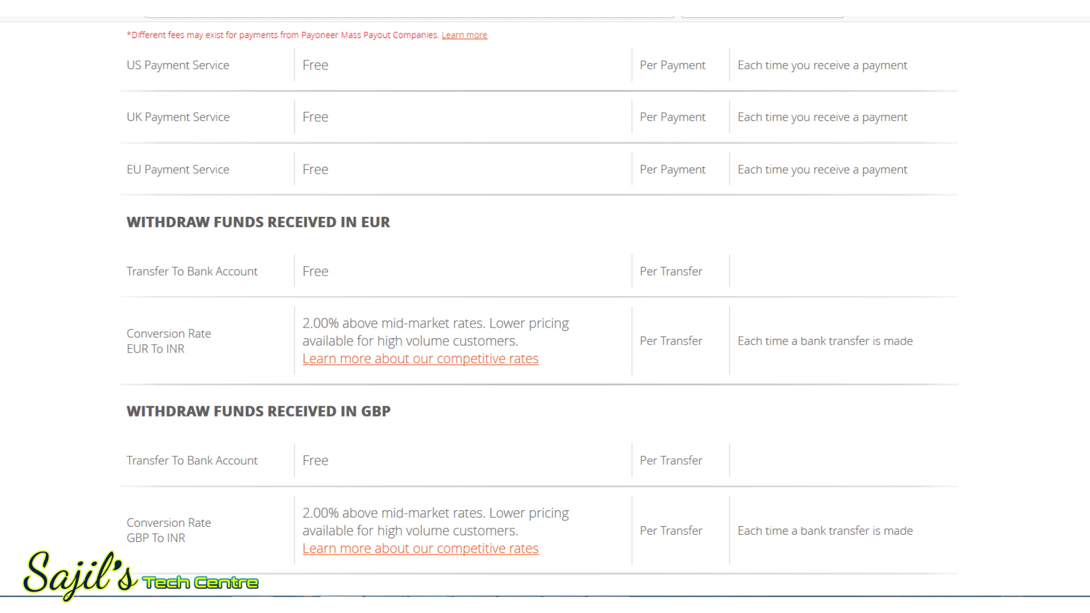
scroll(545, 307, "down", 2)
scroll(546, 306, "up", 5)
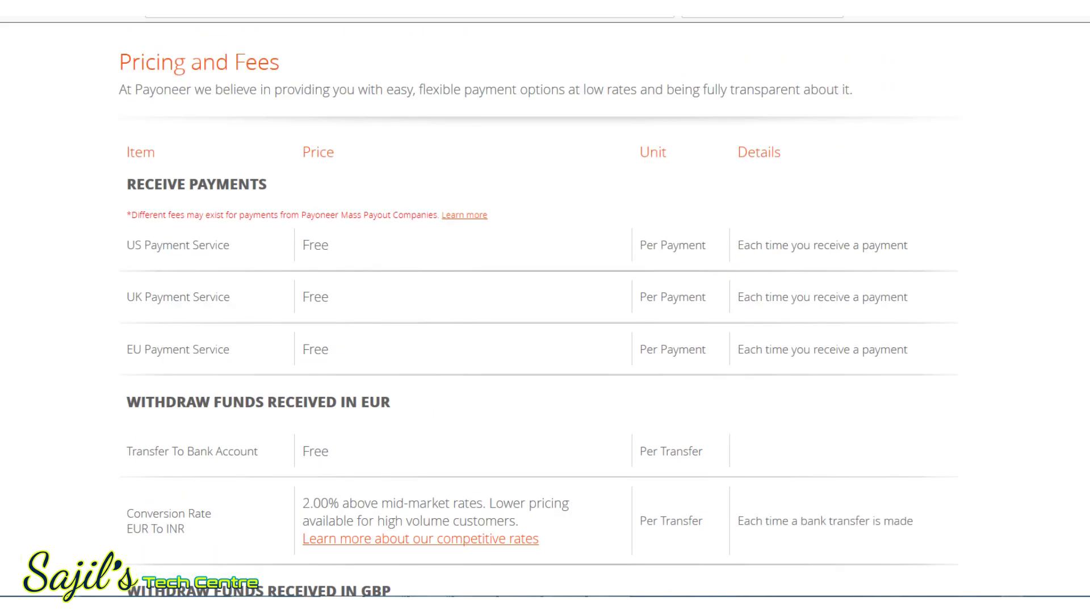
scroll(545, 307, "down", 4)
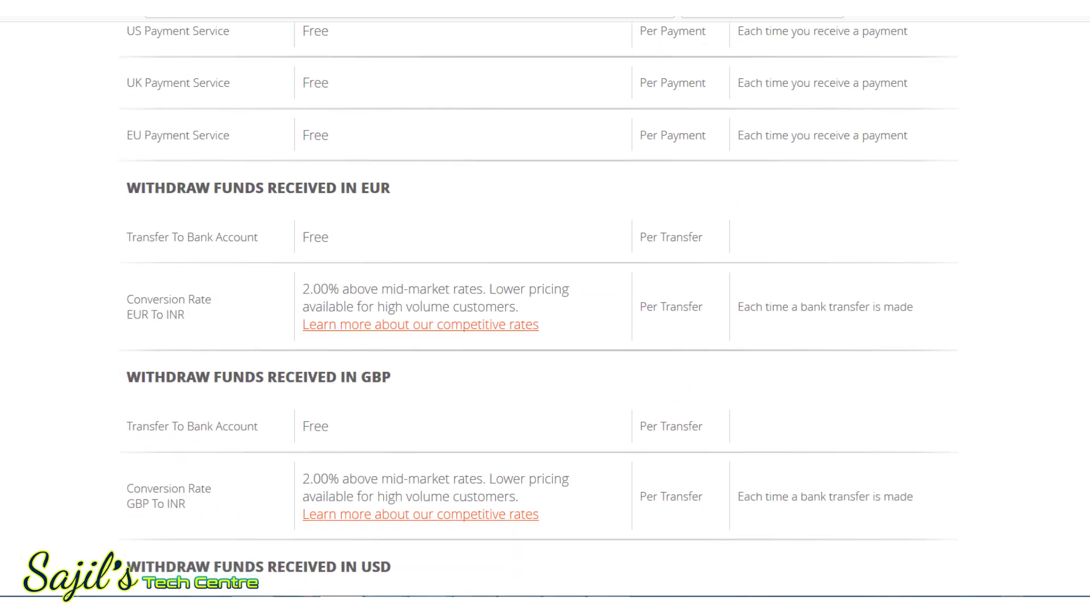
scroll(540, 307, "down", 3)
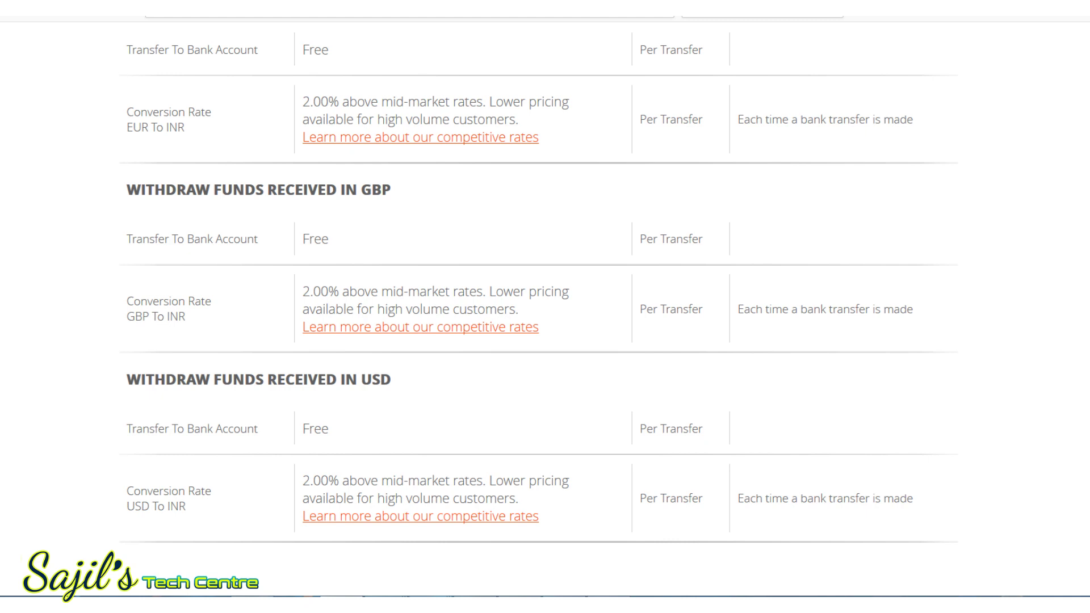
scroll(538, 281, "down", 1)
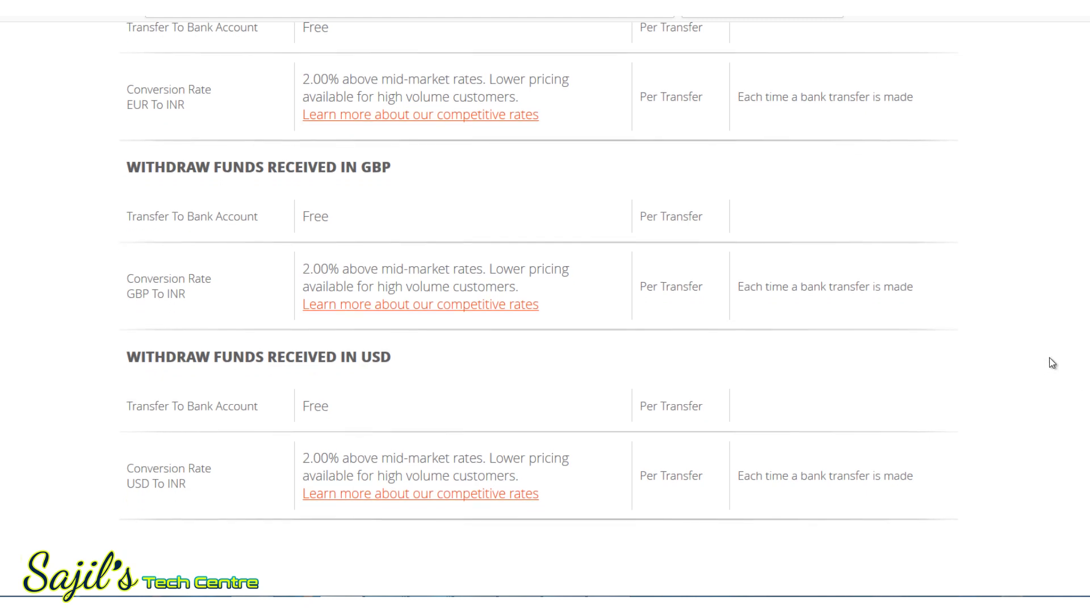
scroll(1047, 366, "up", 2)
scroll(539, 310, "down", 1)
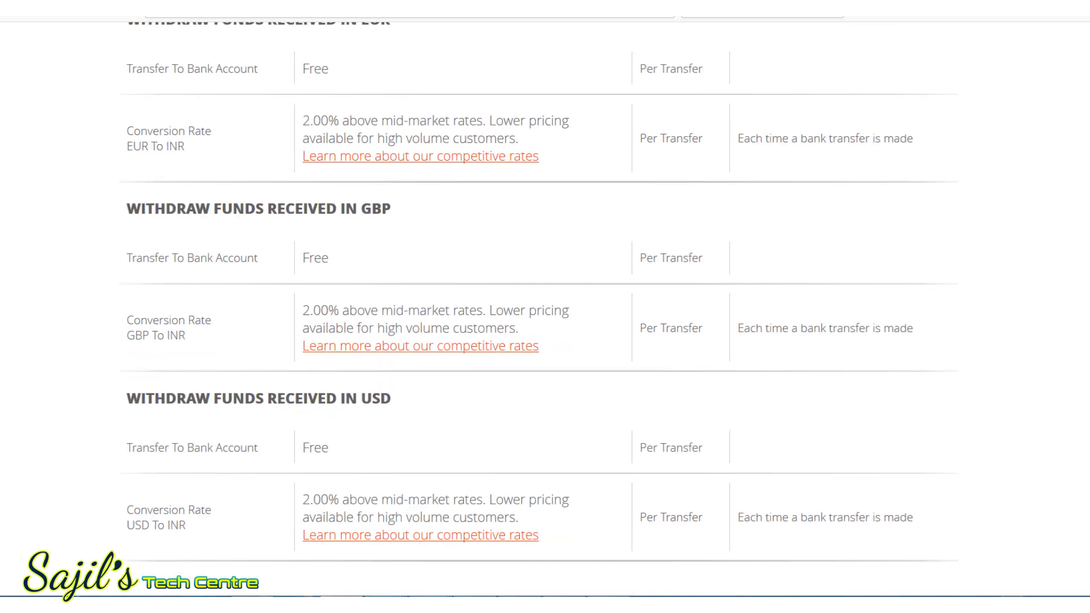
scroll(539, 305, "up", 1)
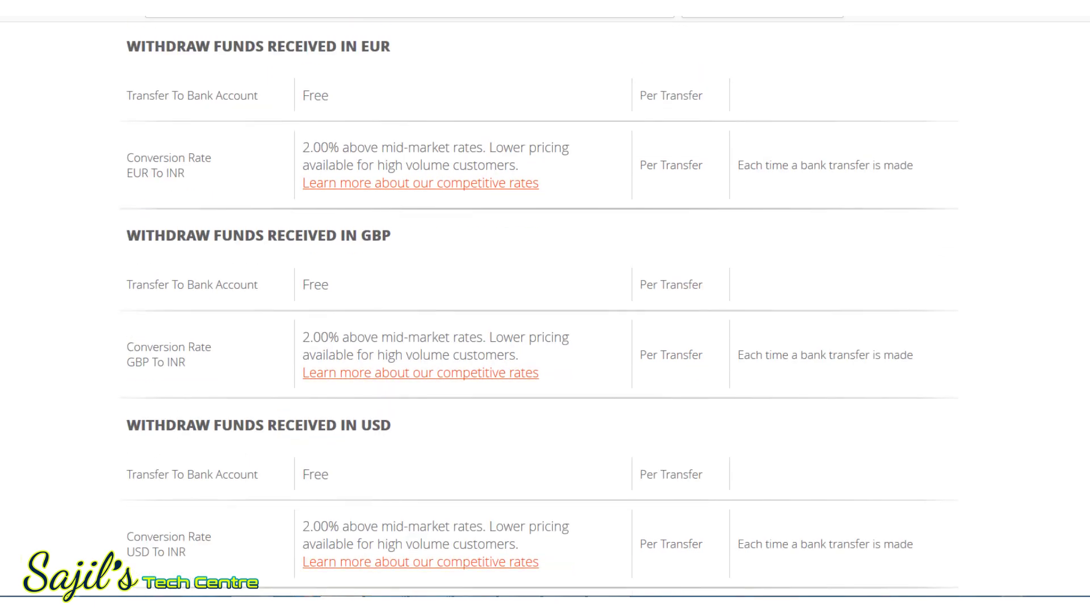
scroll(539, 310, "up", 2)
scroll(539, 307, "down", 4)
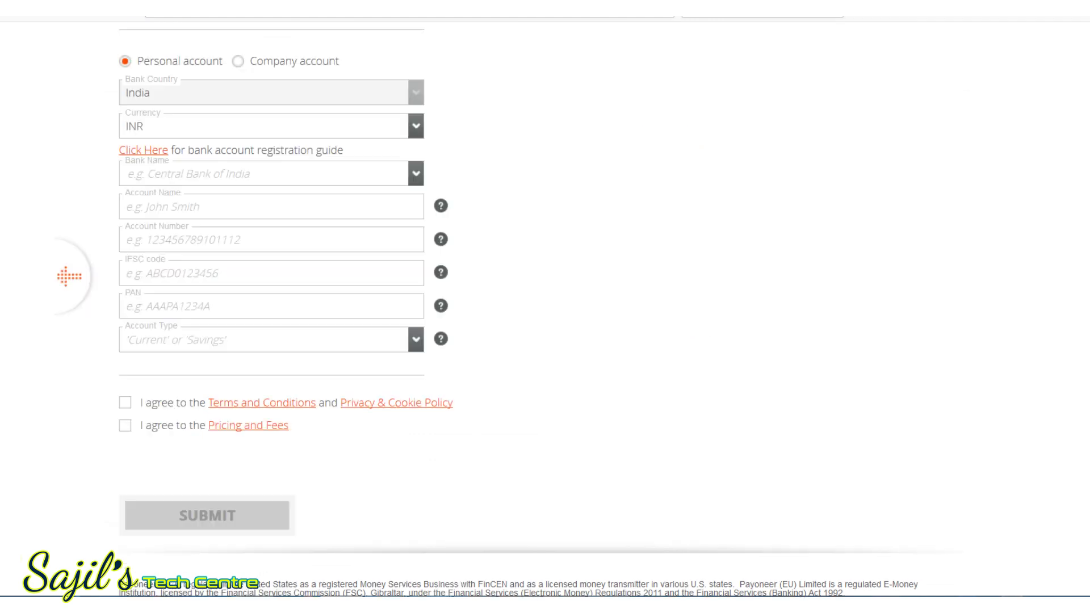
left_click(125, 403)
- Tick the Pricing and Fees agreement and scroll through the bank details form to review it
left_click(125, 426)
scroll(834, 328, "up", 2)
scroll(957, 306, "up", 1)
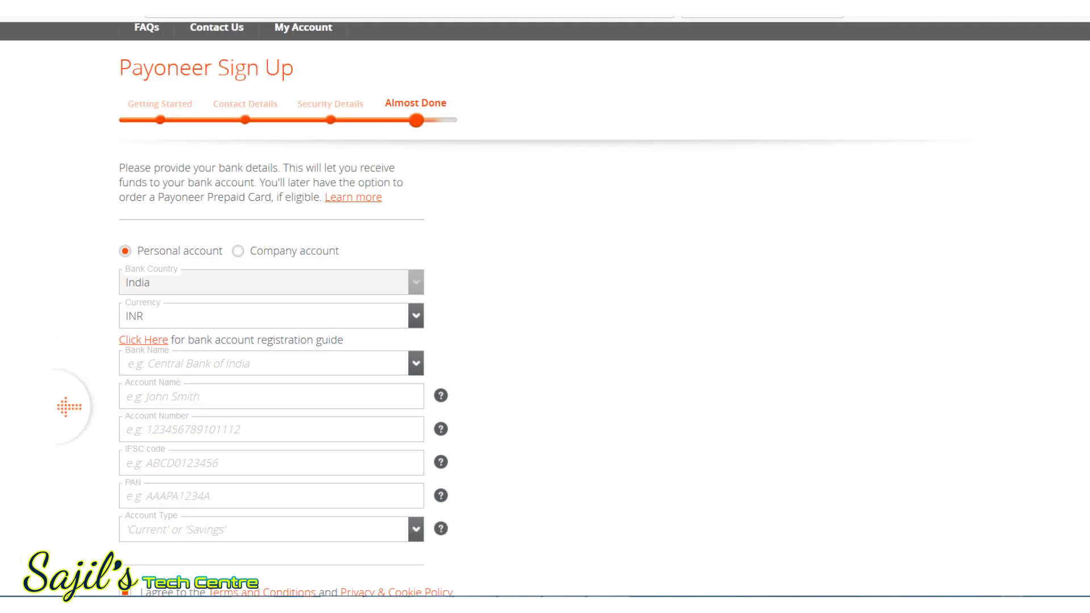
scroll(611, 358, "up", 1)
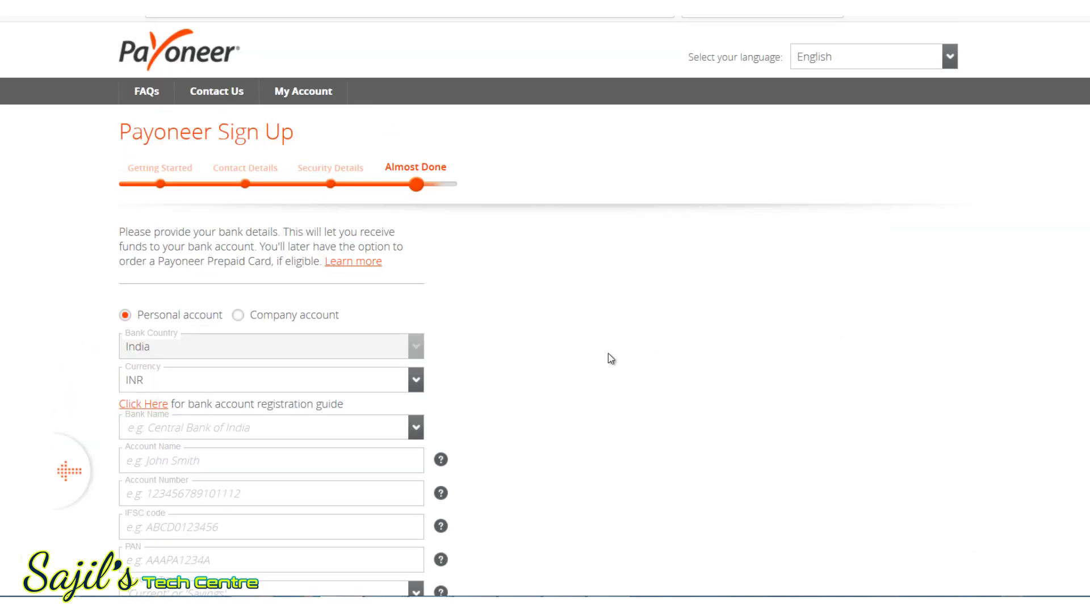
scroll(608, 357, "down", 2)
scroll(619, 312, "down", 1)
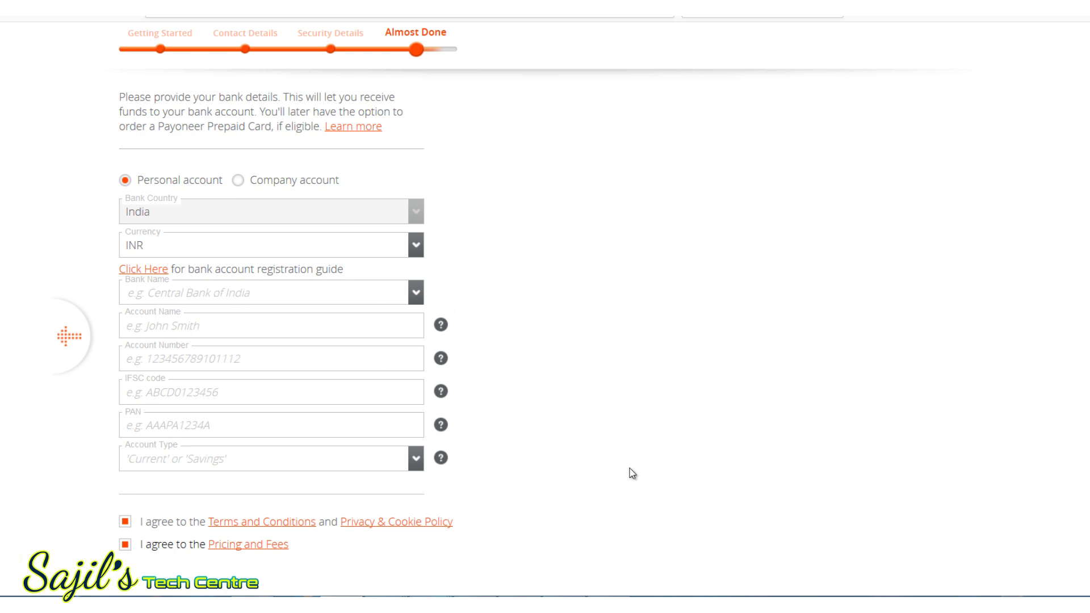
scroll(766, 352, "up", 1)
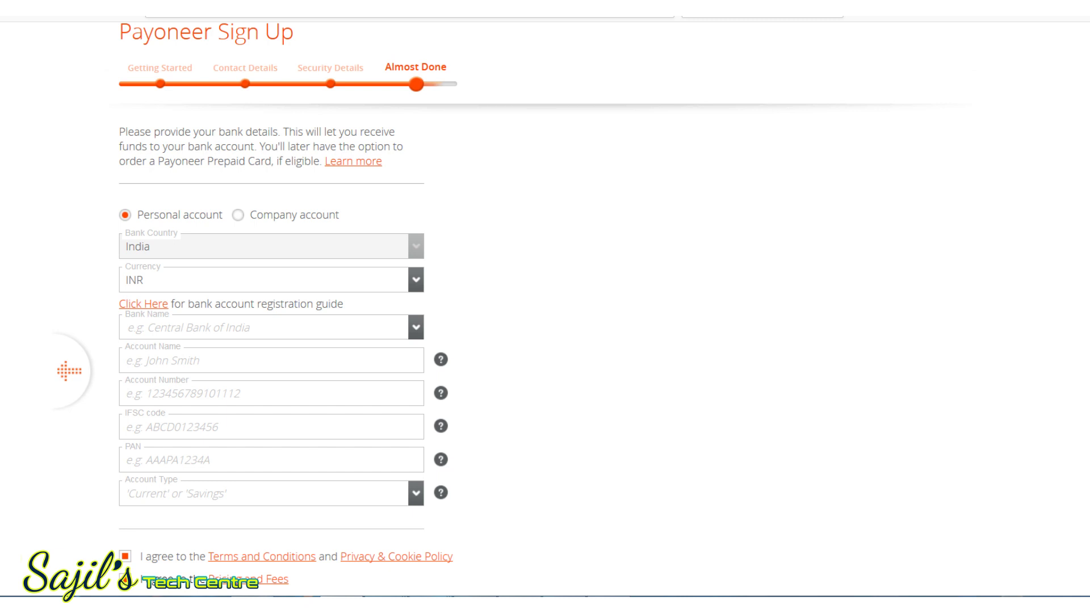
scroll(686, 289, "up", 1)
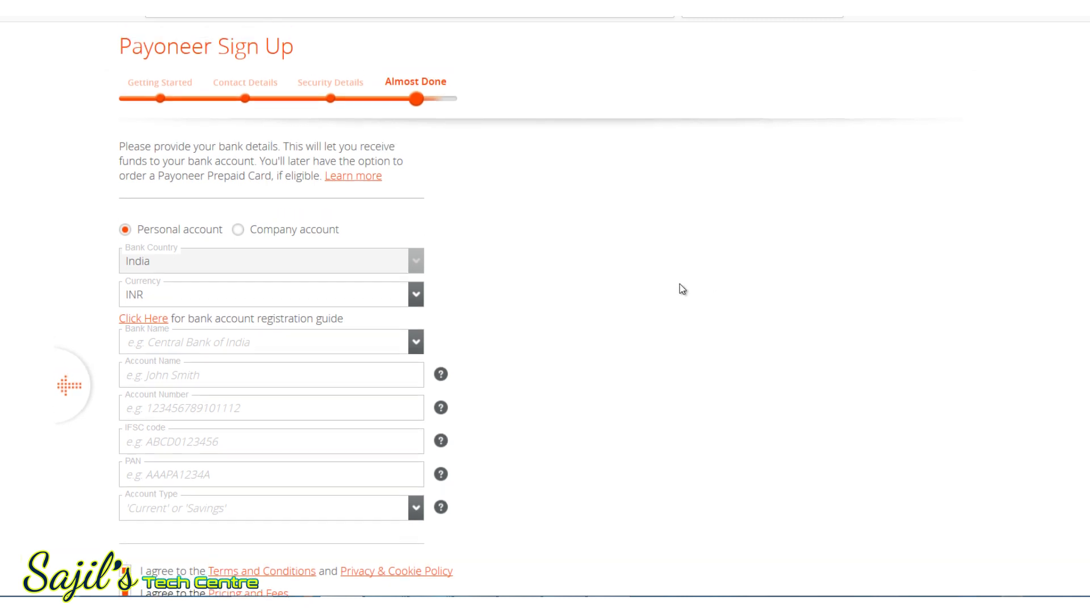
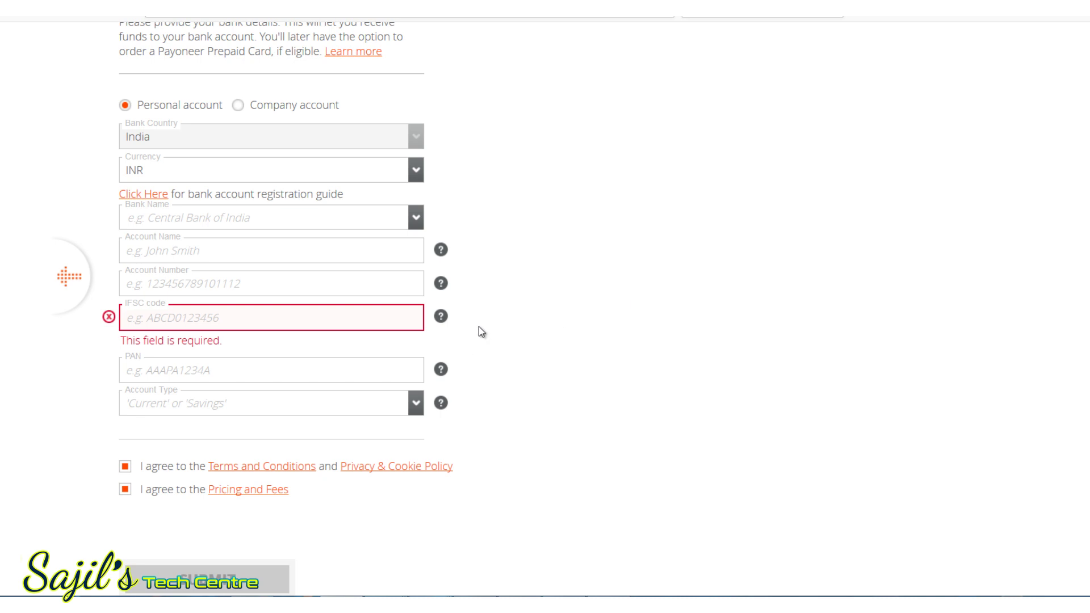
- From the IFSC help tip, follow the bank account registration guide to ifsccodebank.com
mouse_move(442, 317)
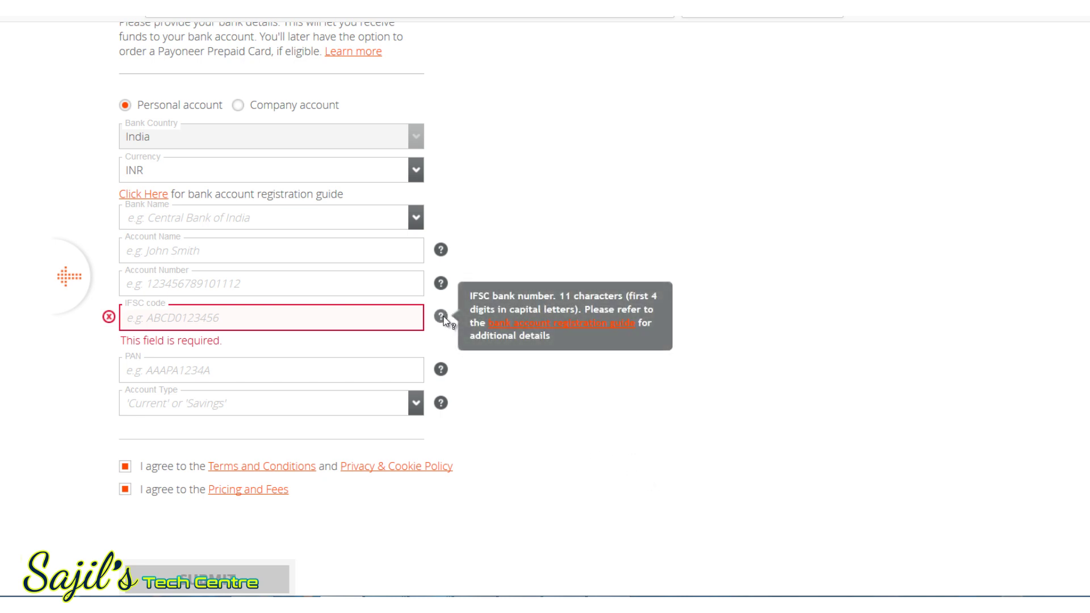
left_click(549, 325)
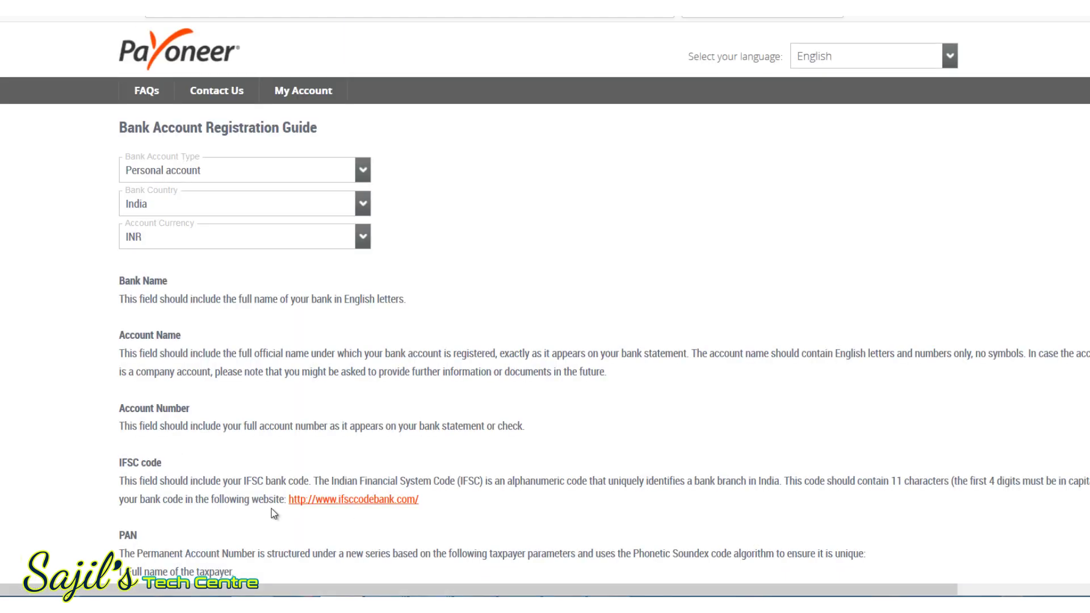
left_click(378, 503)
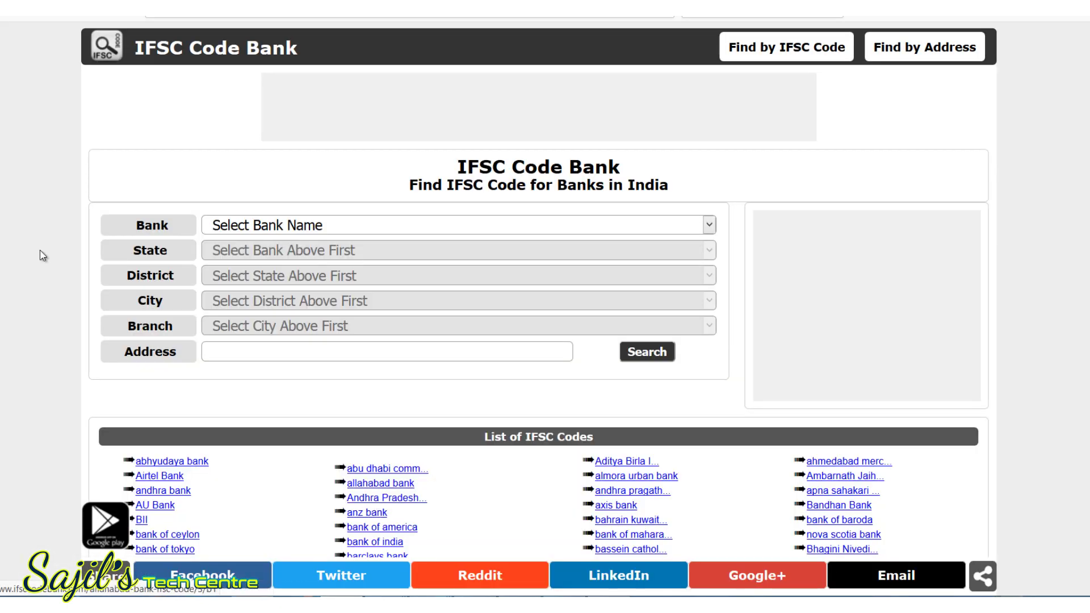
- Select Axis Bank, state Kerala and district Ernakulam in the IFSC lookup
left_click(279, 225)
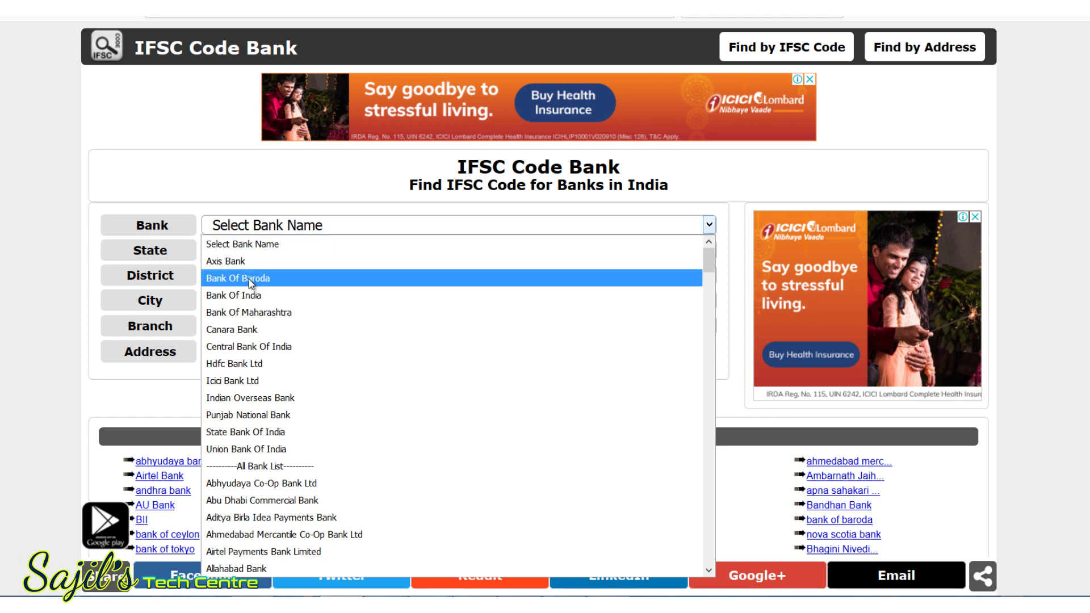
left_click(280, 260)
left_click(279, 251)
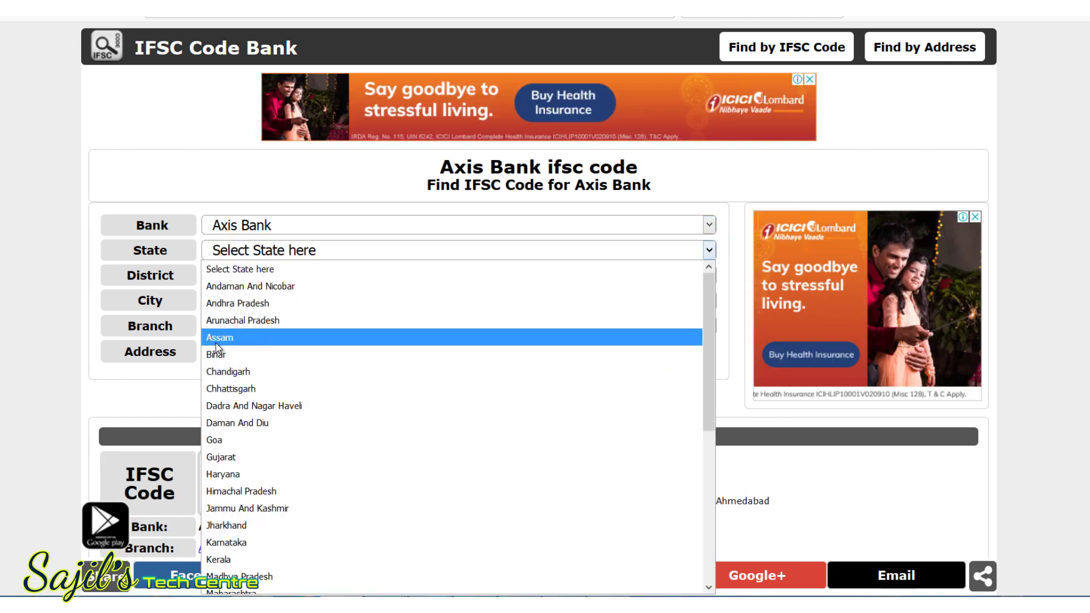
left_click(238, 559)
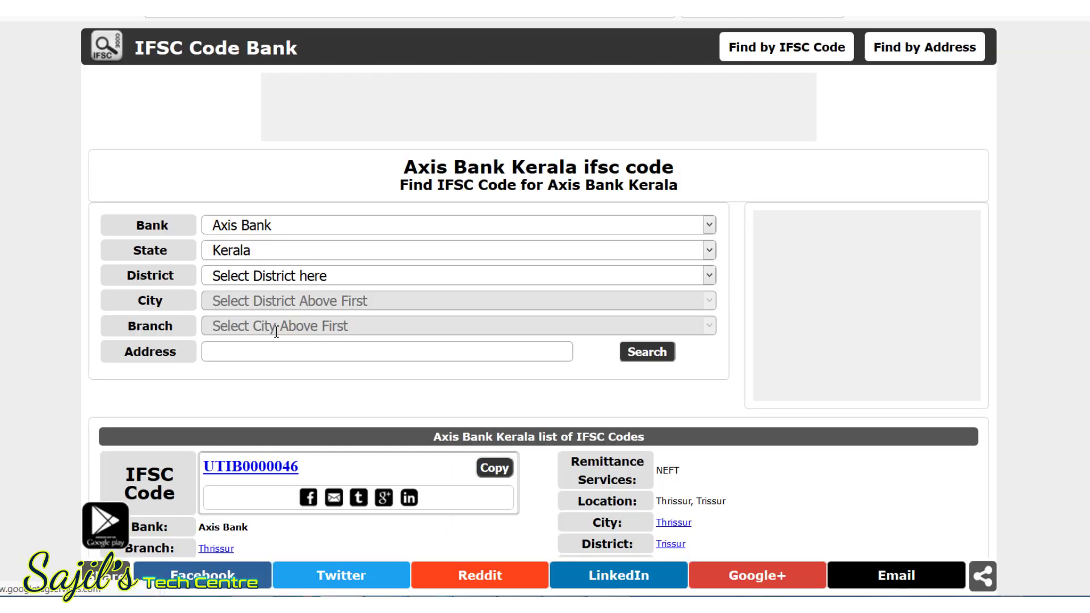
left_click(275, 283)
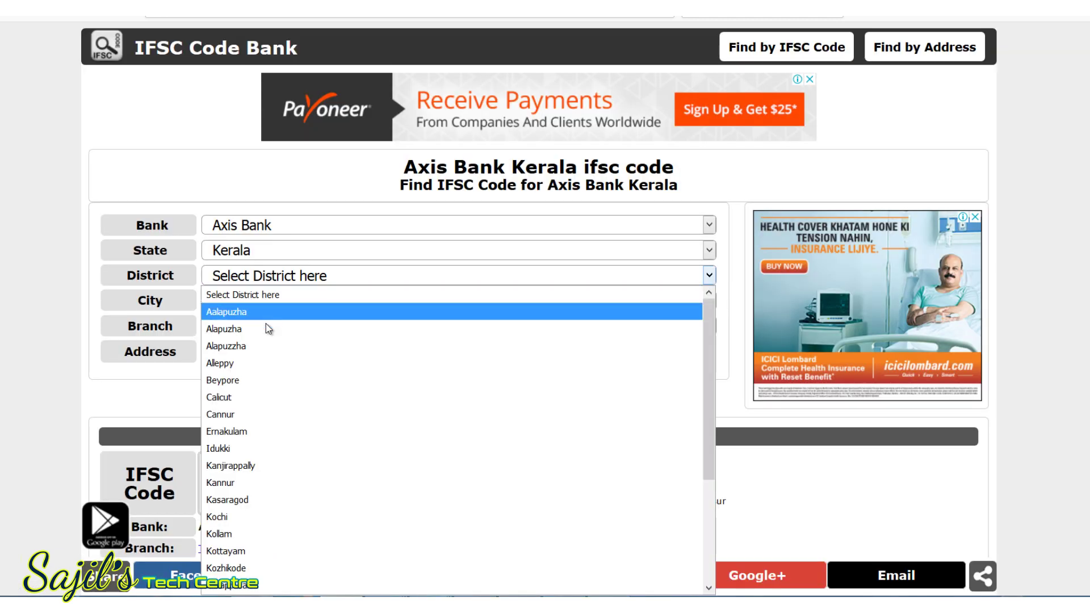
left_click(250, 432)
- Choose city Kochi and the Edappally branch, then search to reveal IFSC code UTIB0003197
left_click(282, 302)
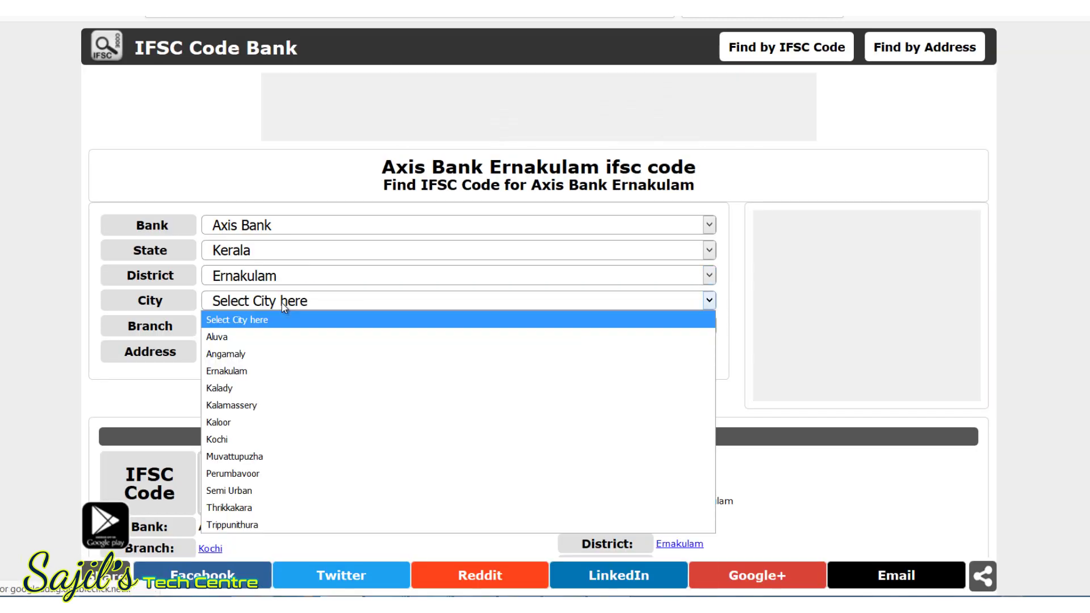
left_click(250, 441)
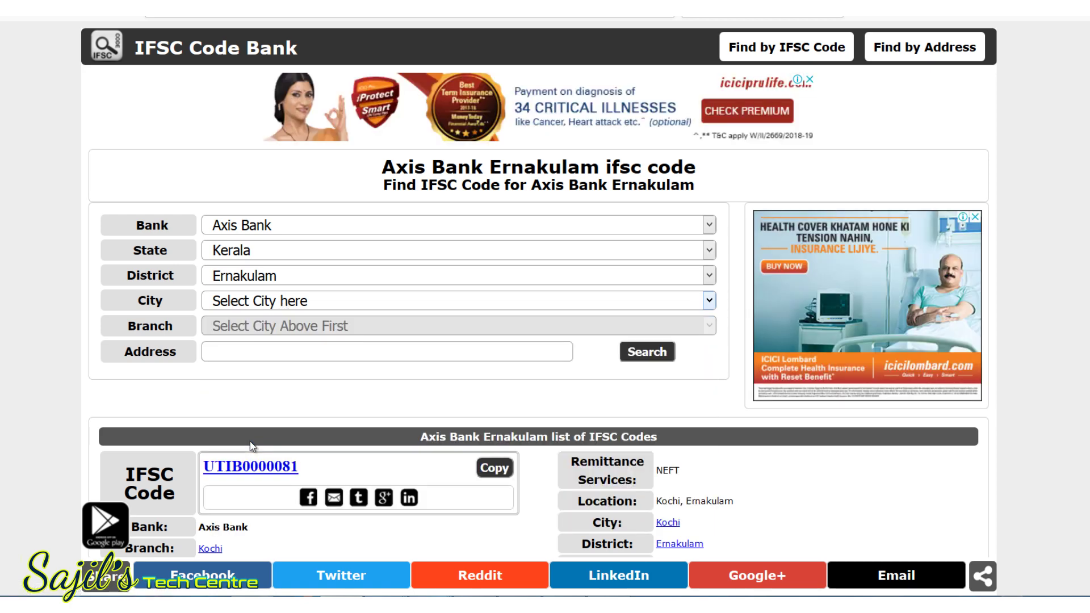
left_click(295, 327)
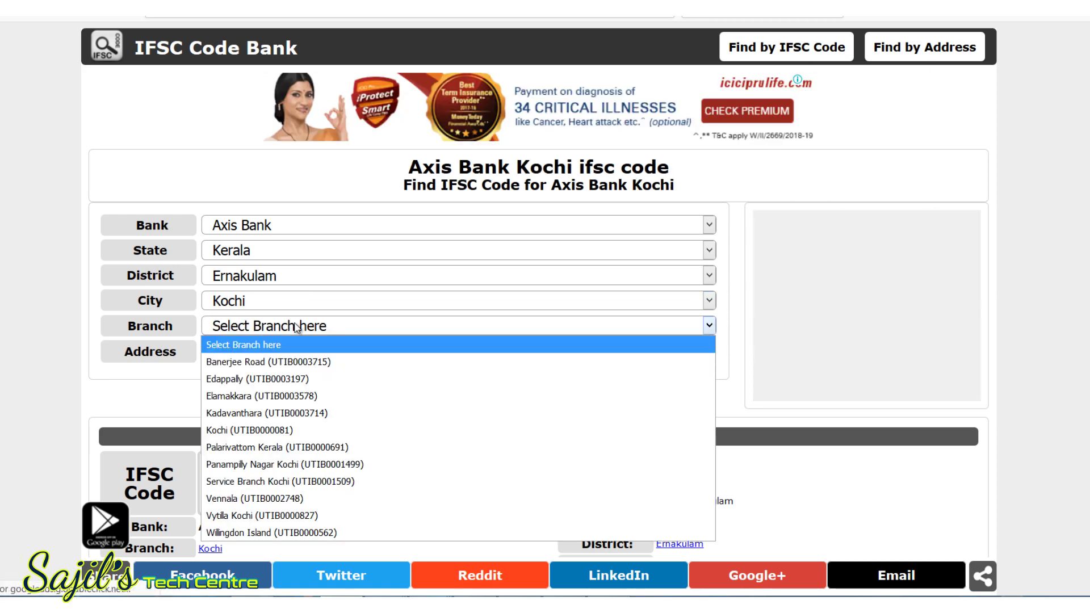
left_click(318, 379)
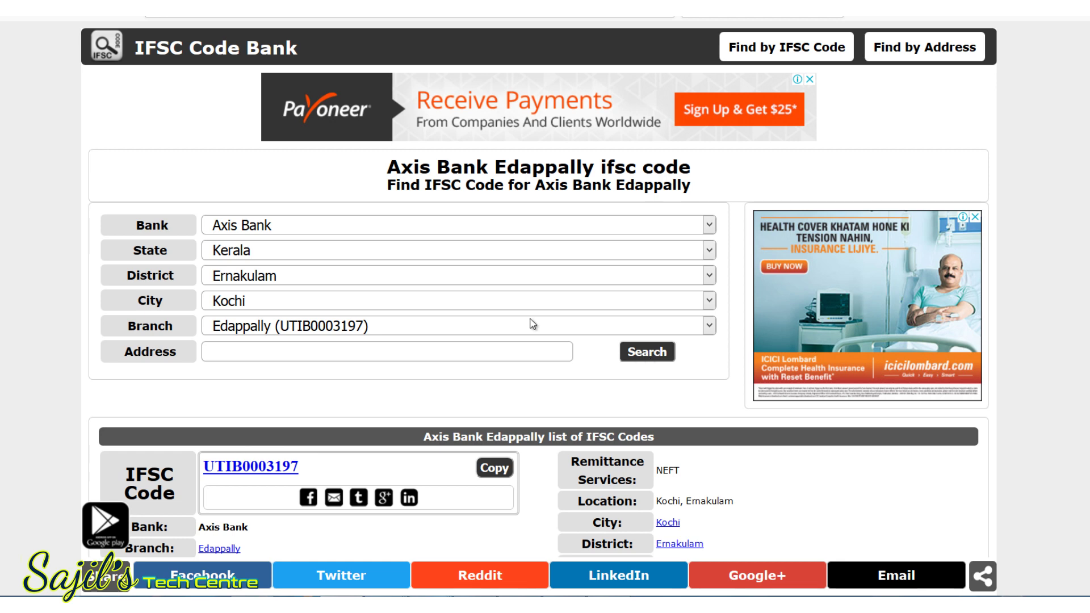
left_click(649, 355)
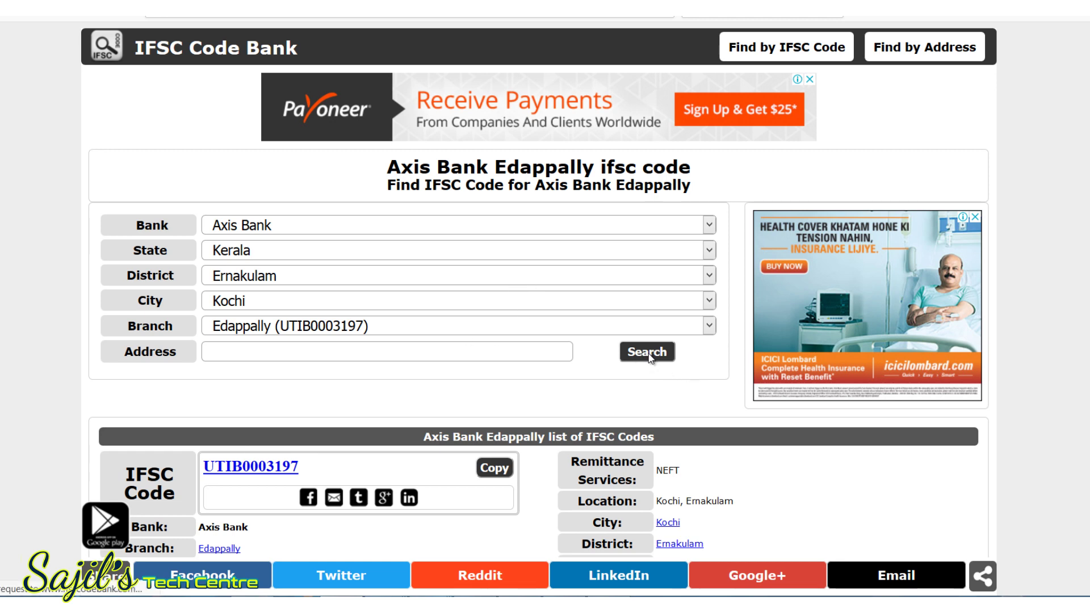
scroll(650, 352, "down", 1)
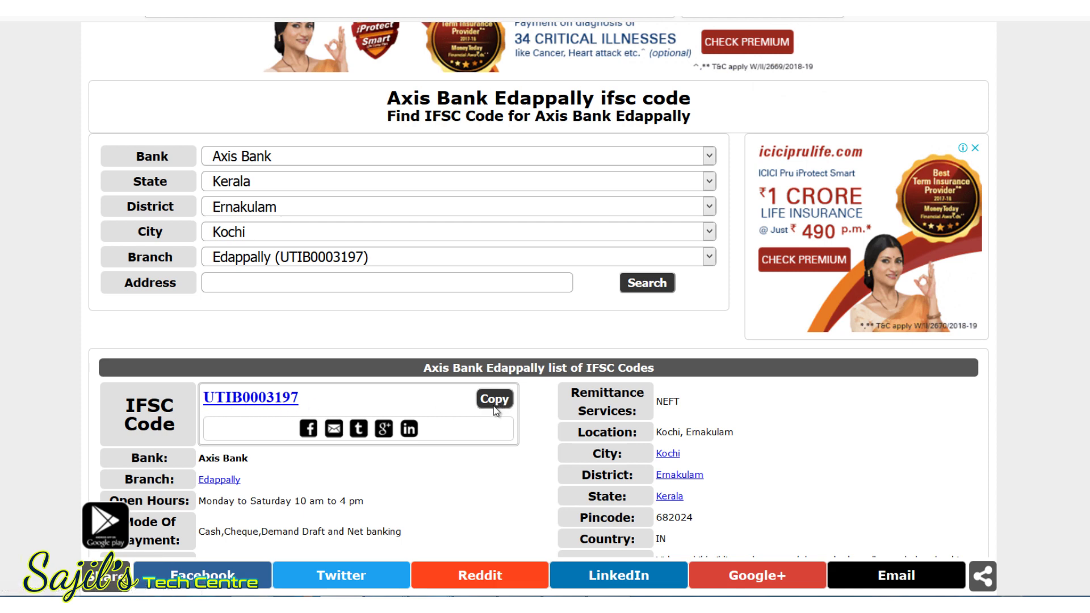
- Glance at the Payoneer form, then review the IFSC result page for UTIB0003197
key("ctrl+Tab")
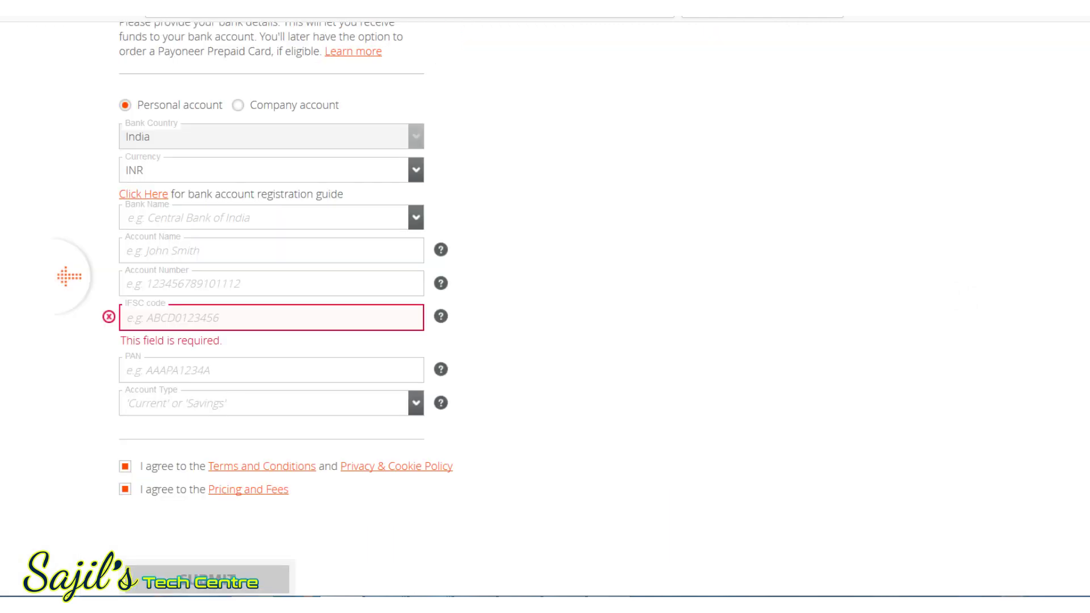
key("ctrl+Tab")
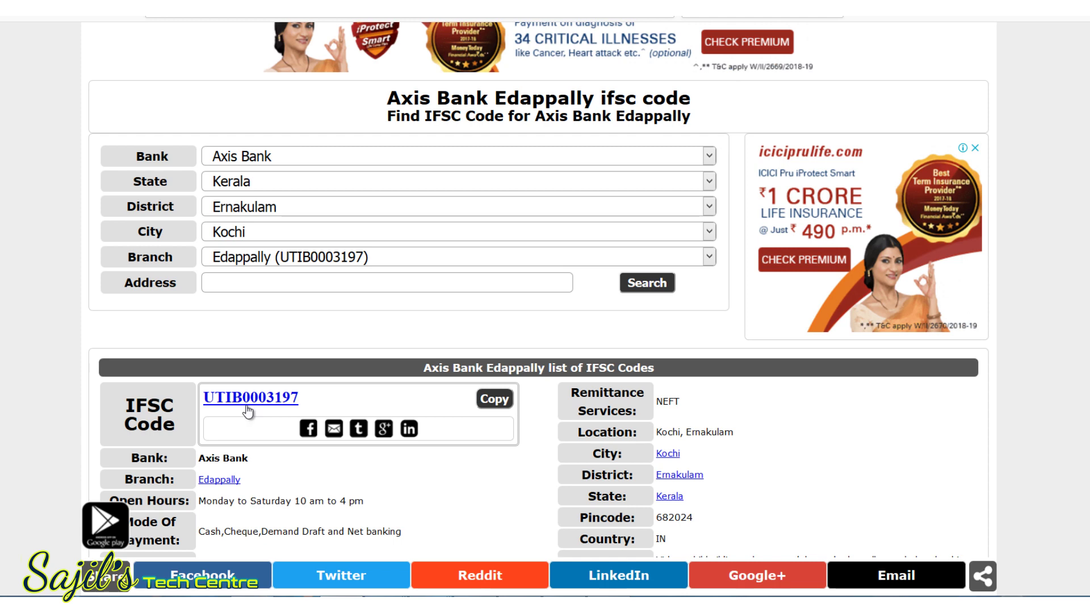
scroll(307, 292, "down", 2)
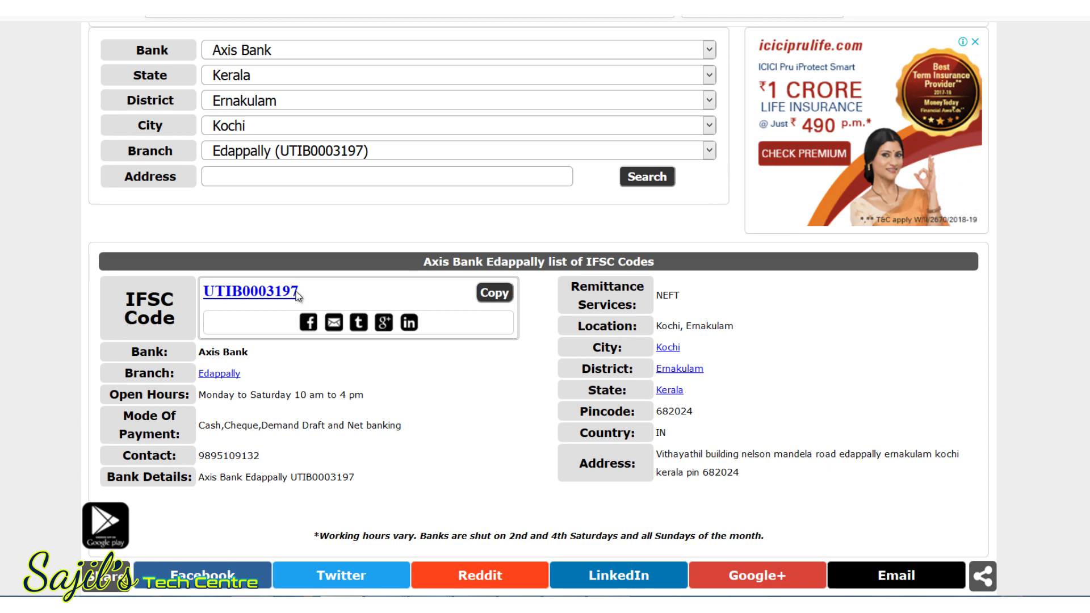
- Return to the Payoneer form, focus the IFSC code field and dismiss its help tip
key("ctrl+Tab")
left_click(200, 318)
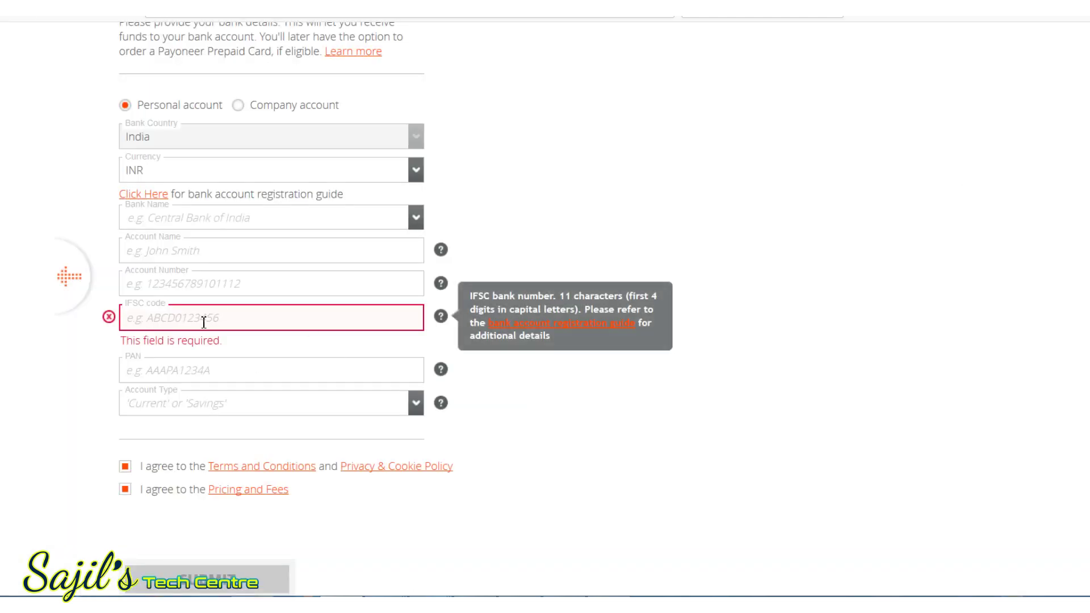
left_click(614, 481)
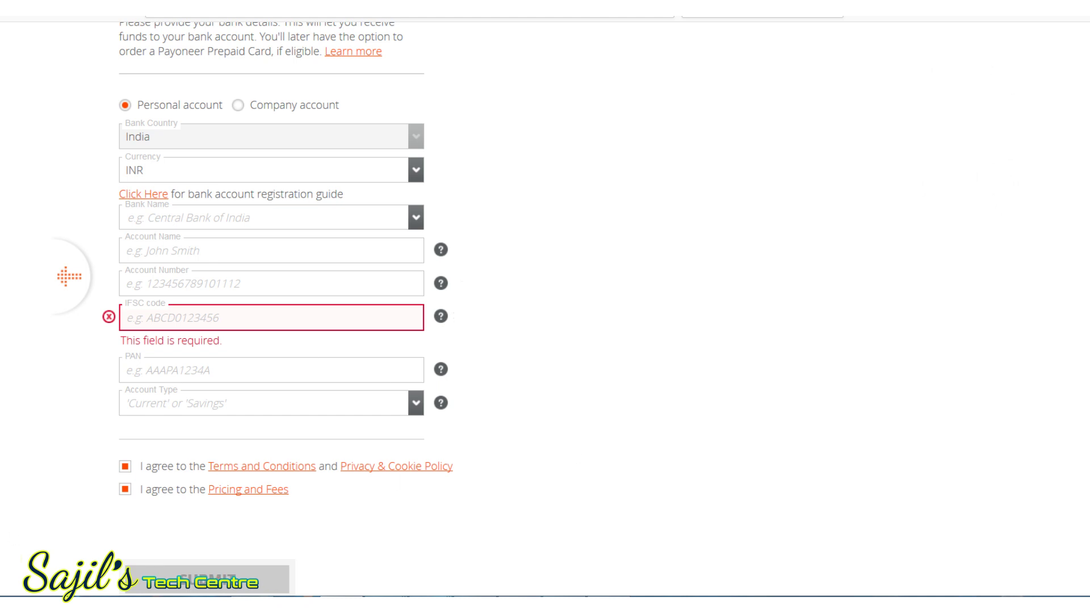
scroll(454, 339, "up", 3)
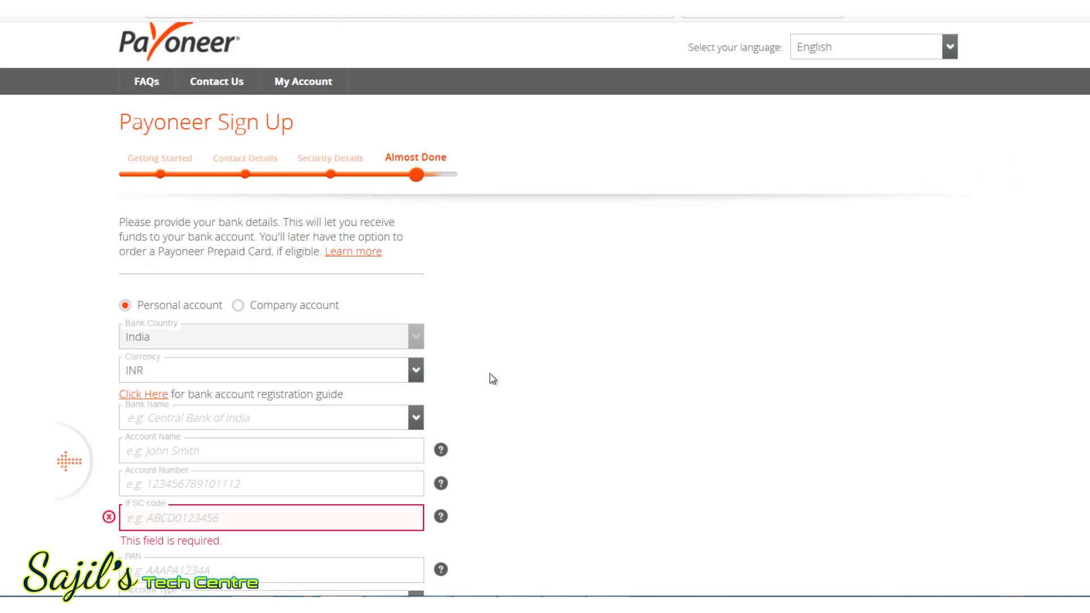
scroll(545, 309, "down", 2)
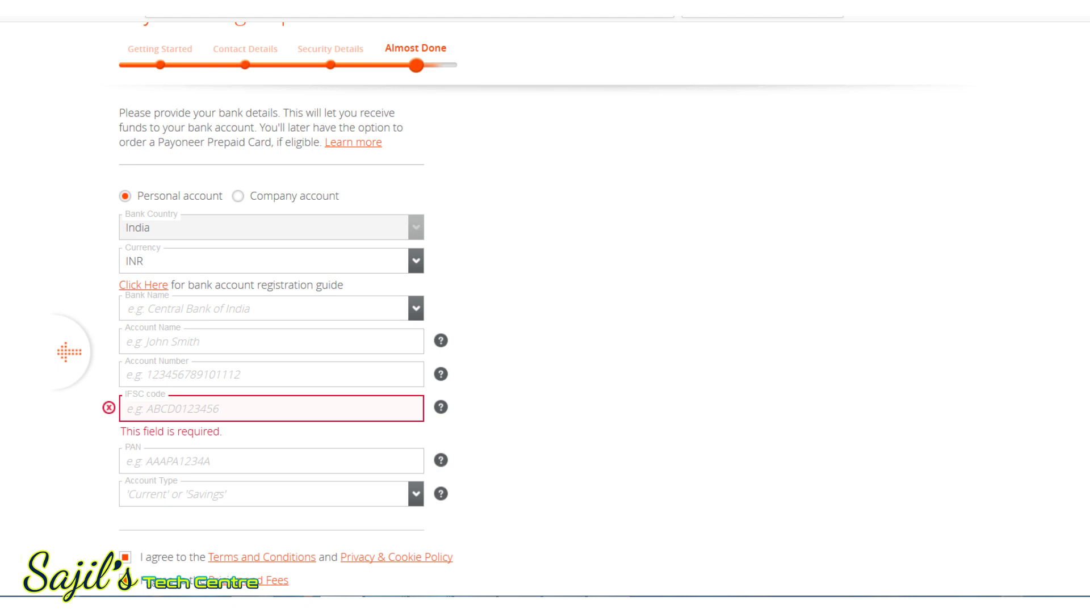
scroll(660, 304, "up", 2)
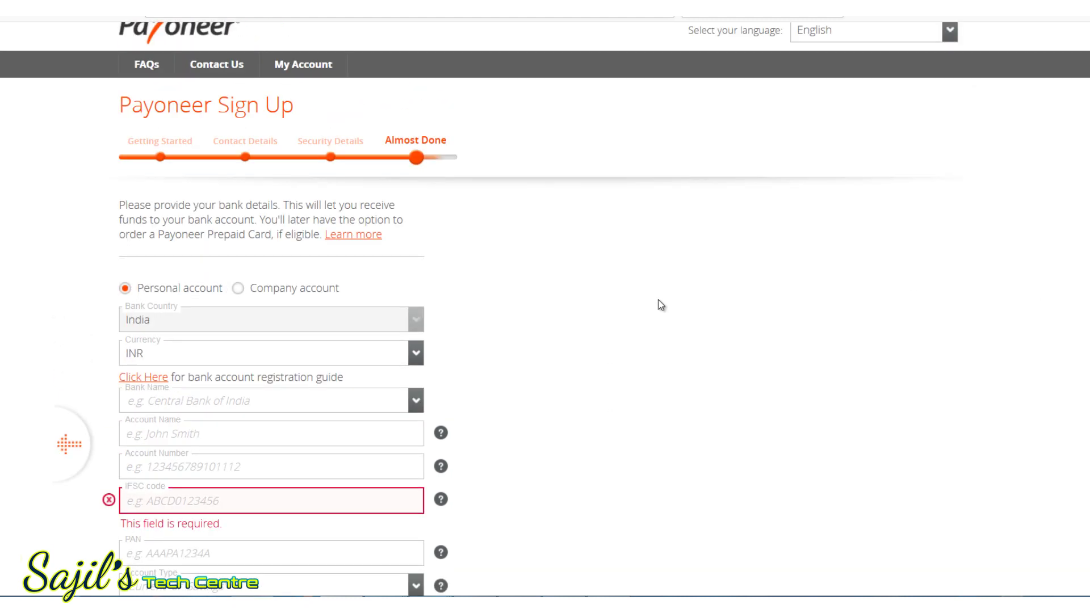